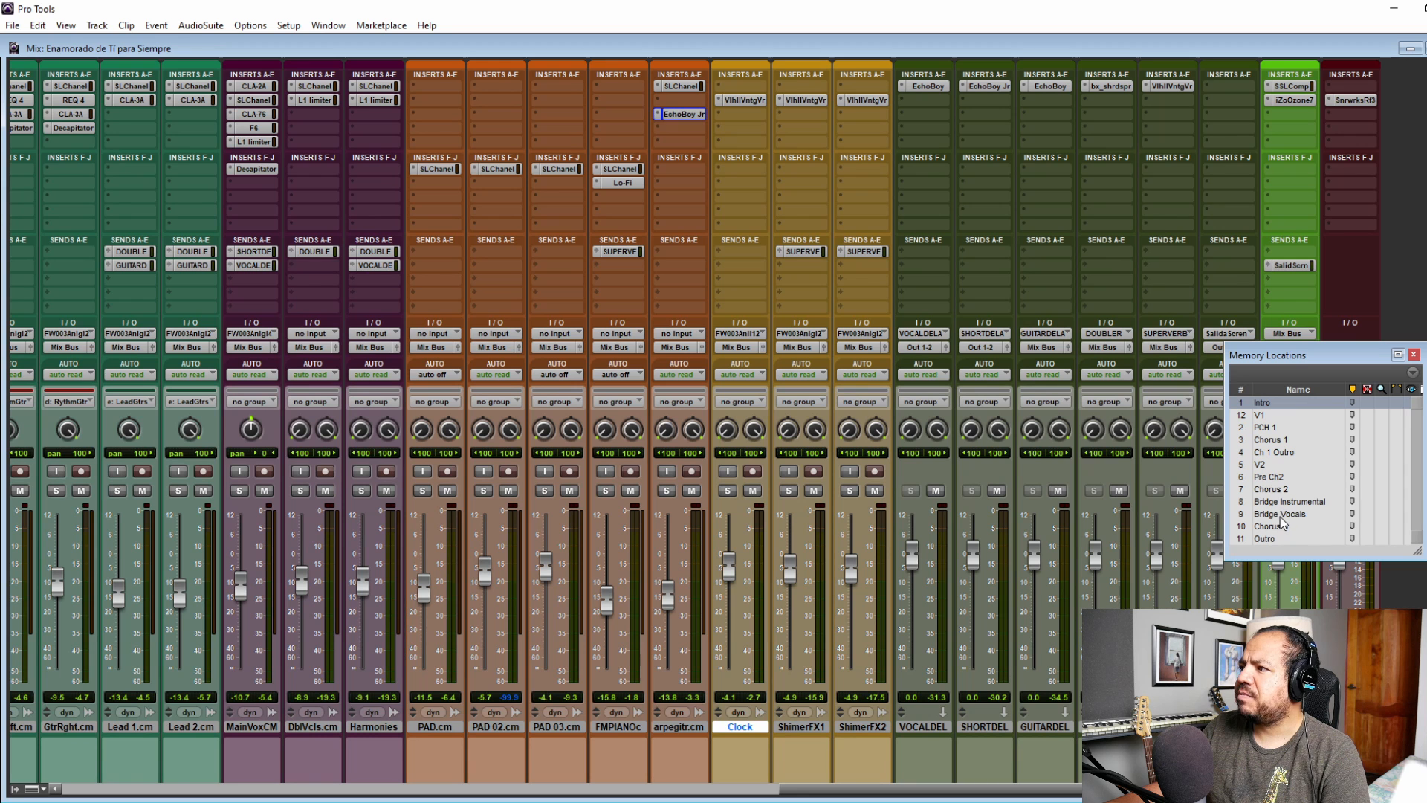
Go to the Bridge Vocals marker and bypass the channel-strip inserts on PAD, PAD 02, PAD 03 and FMPIANO, plus FMPIANO's Lo-Fi.
click(1280, 514)
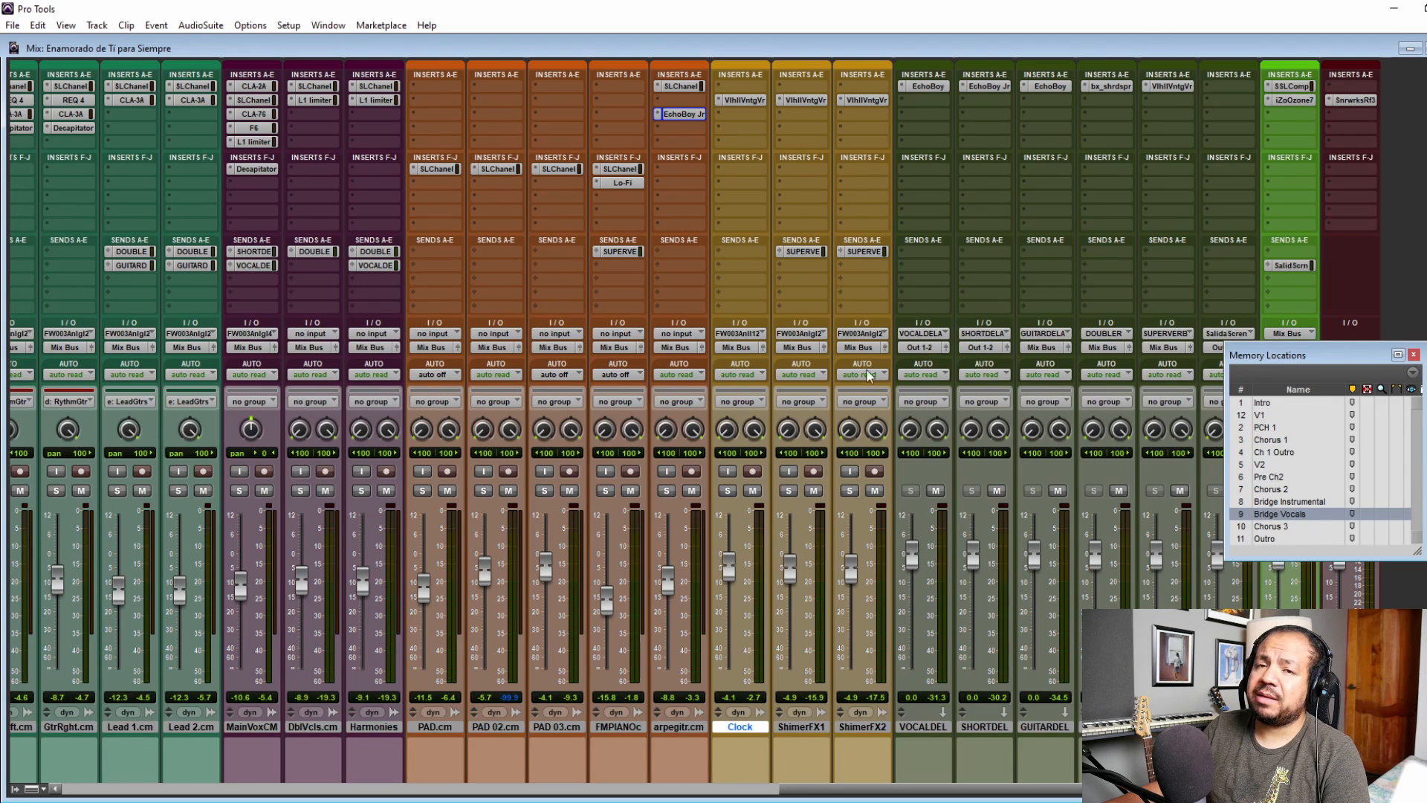
ctrl+click(437, 168)
ctrl+click(497, 169)
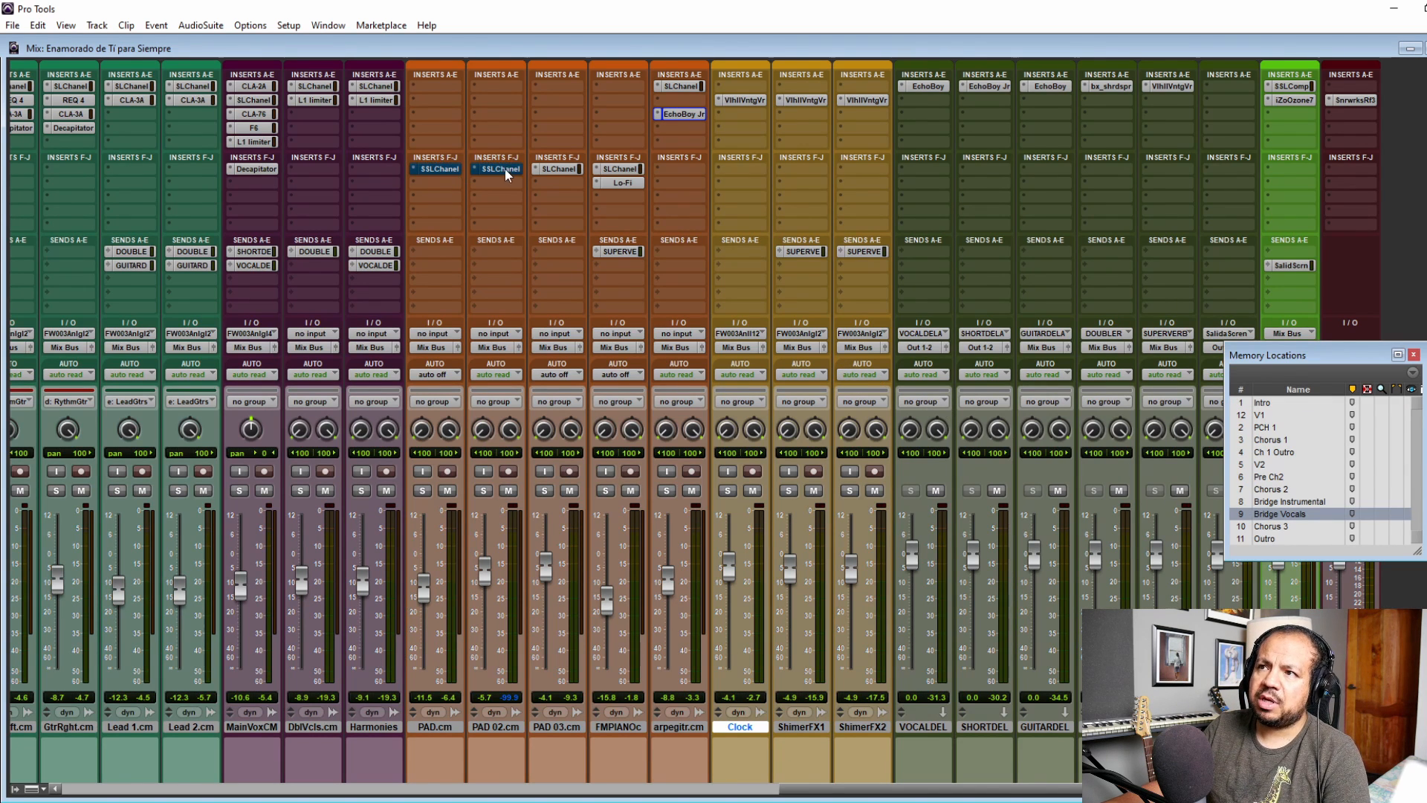
ctrl+click(558, 169)
ctrl+click(619, 168)
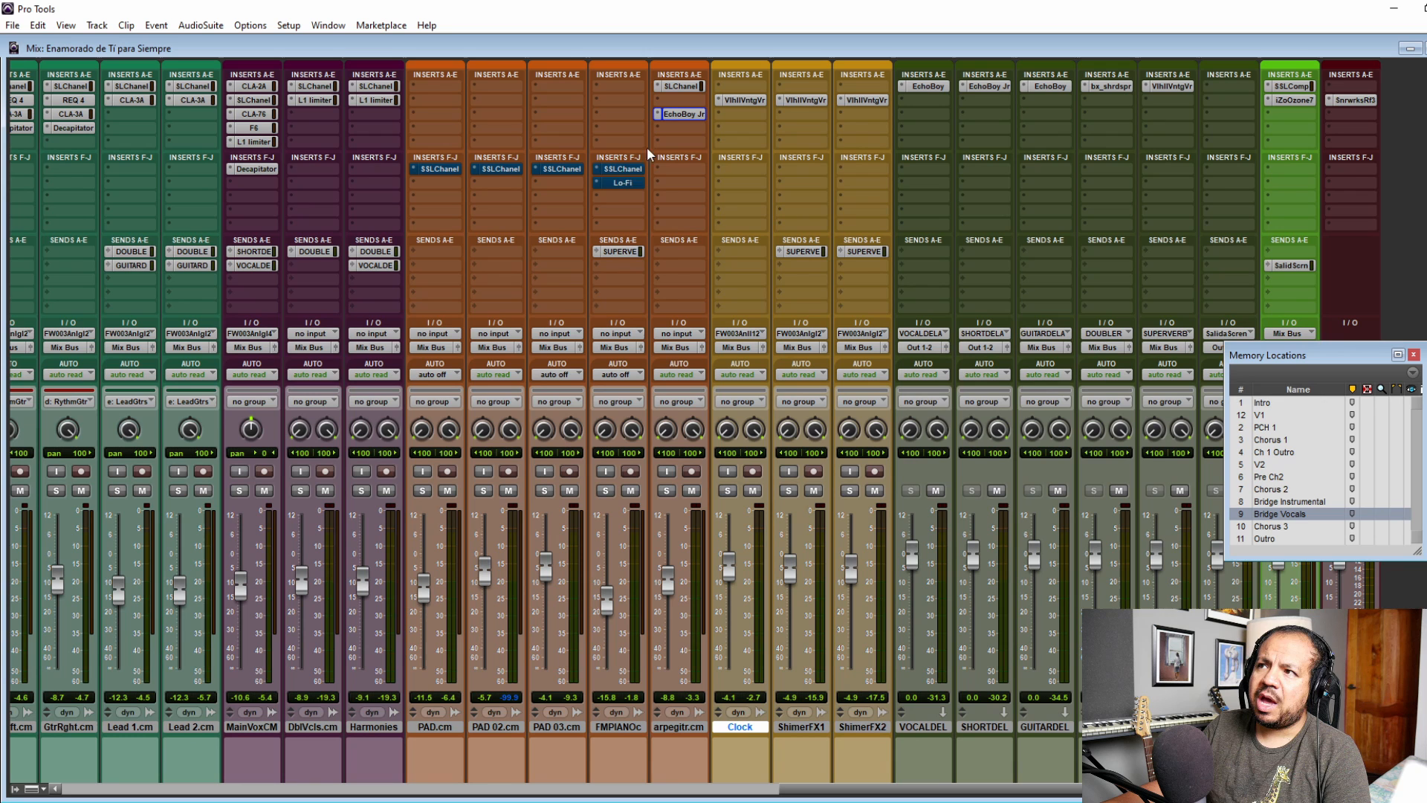
Reactivate the bypassed pad and FM piano inserts, and briefly solo PAD 03 during playback to audition it.
ctrl+click(614, 172)
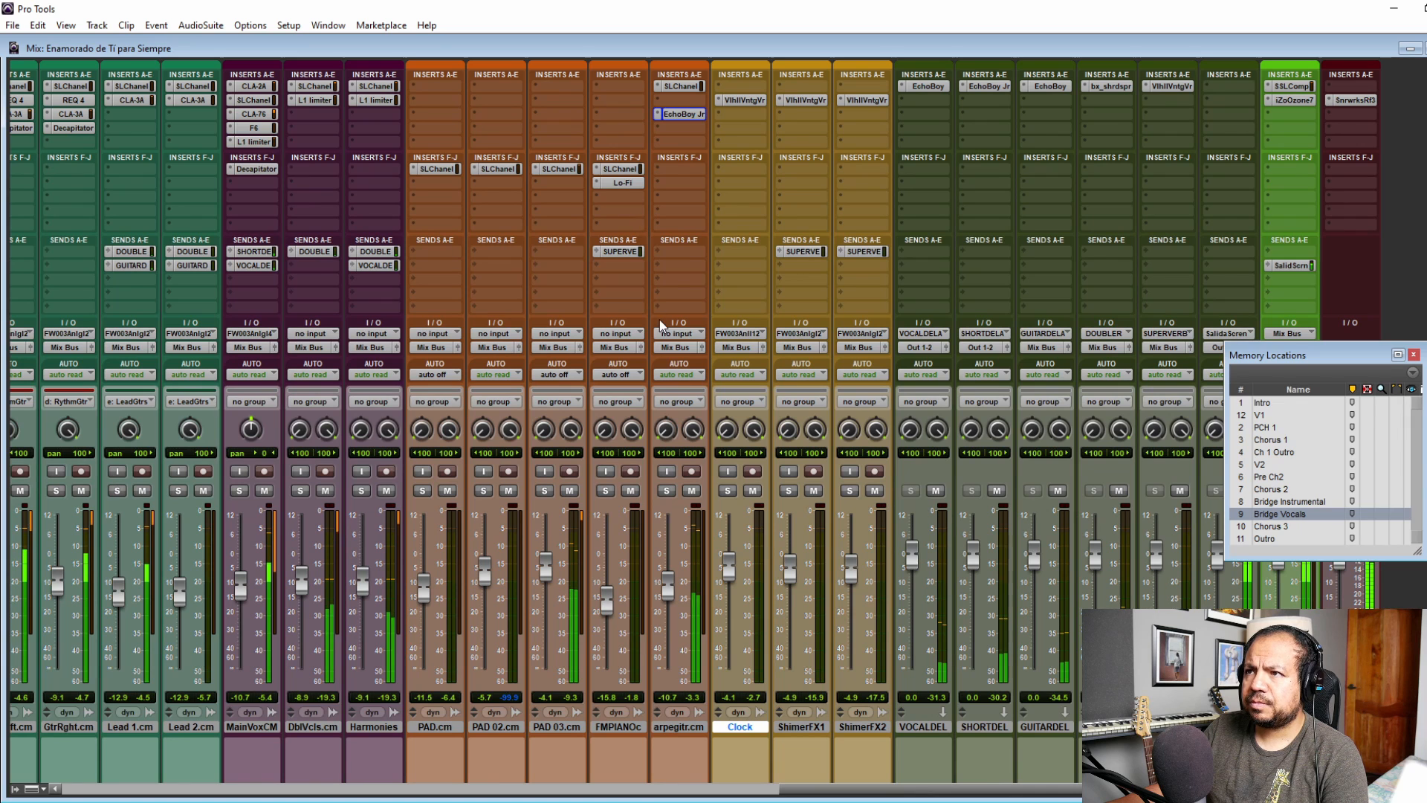
click(543, 491)
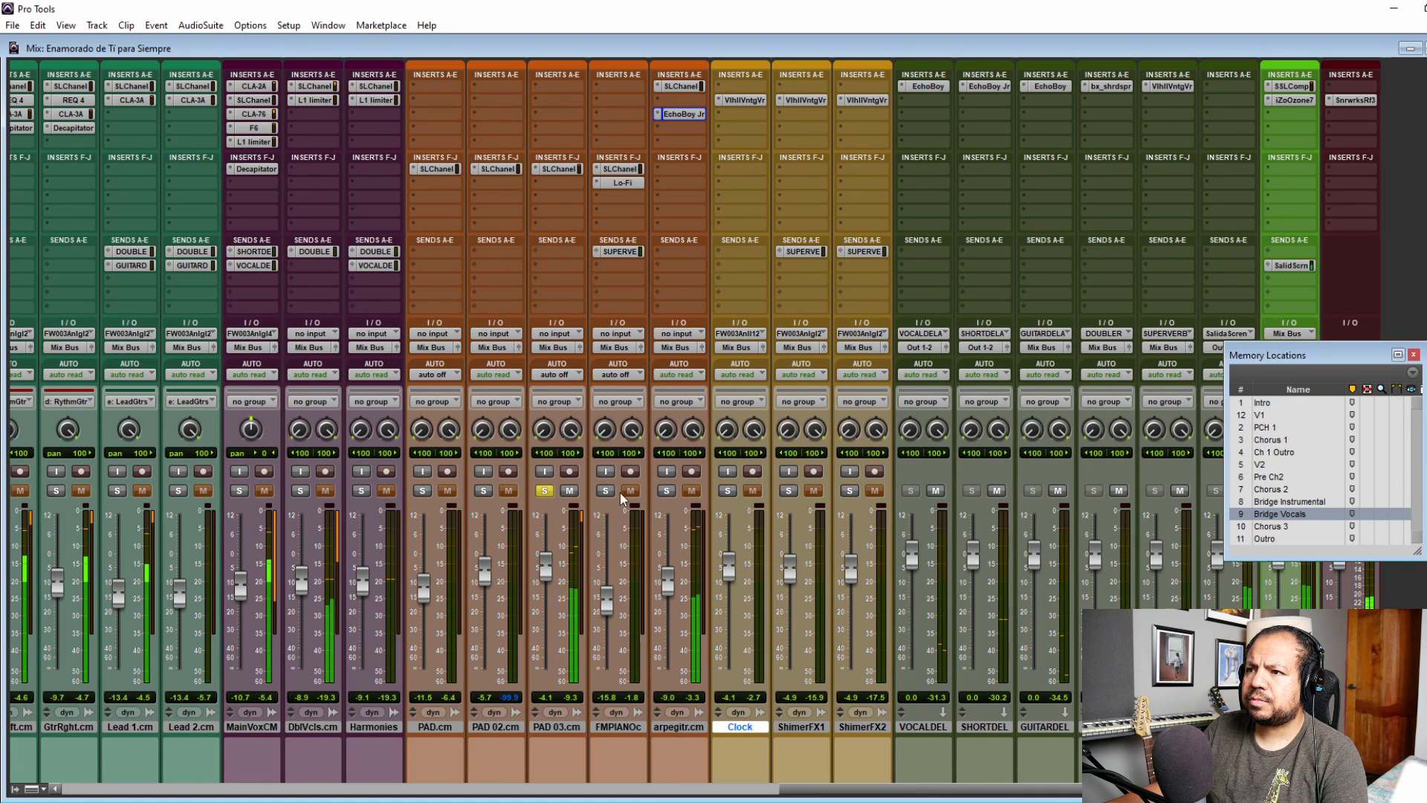
click(536, 492)
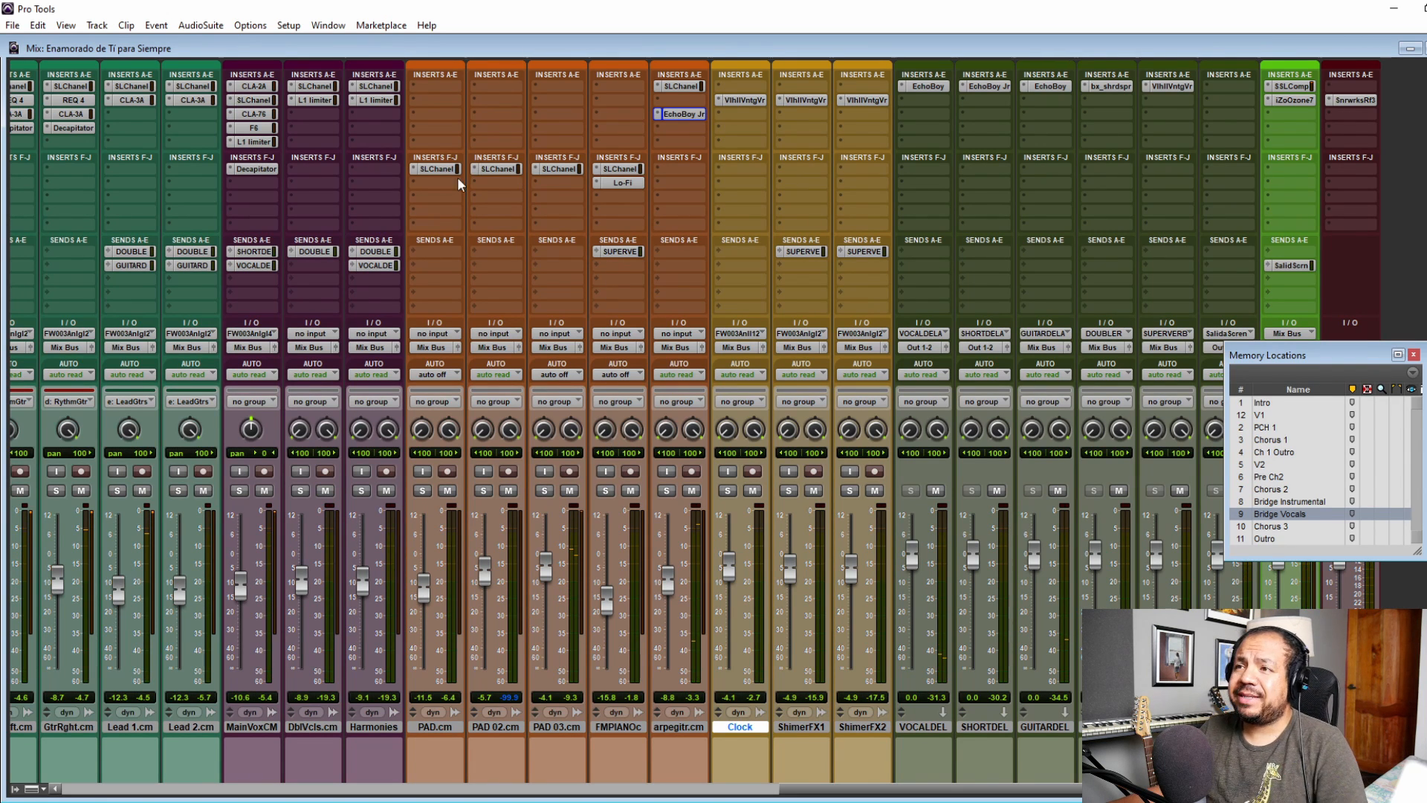
Bypass all inserts and sends on the pad, FM piano and arpeggiator tracks and audition the Bridge Vocals section.
ctrl+click(440, 168)
ctrl+click(496, 168)
ctrl+click(559, 169)
ctrl+click(612, 170)
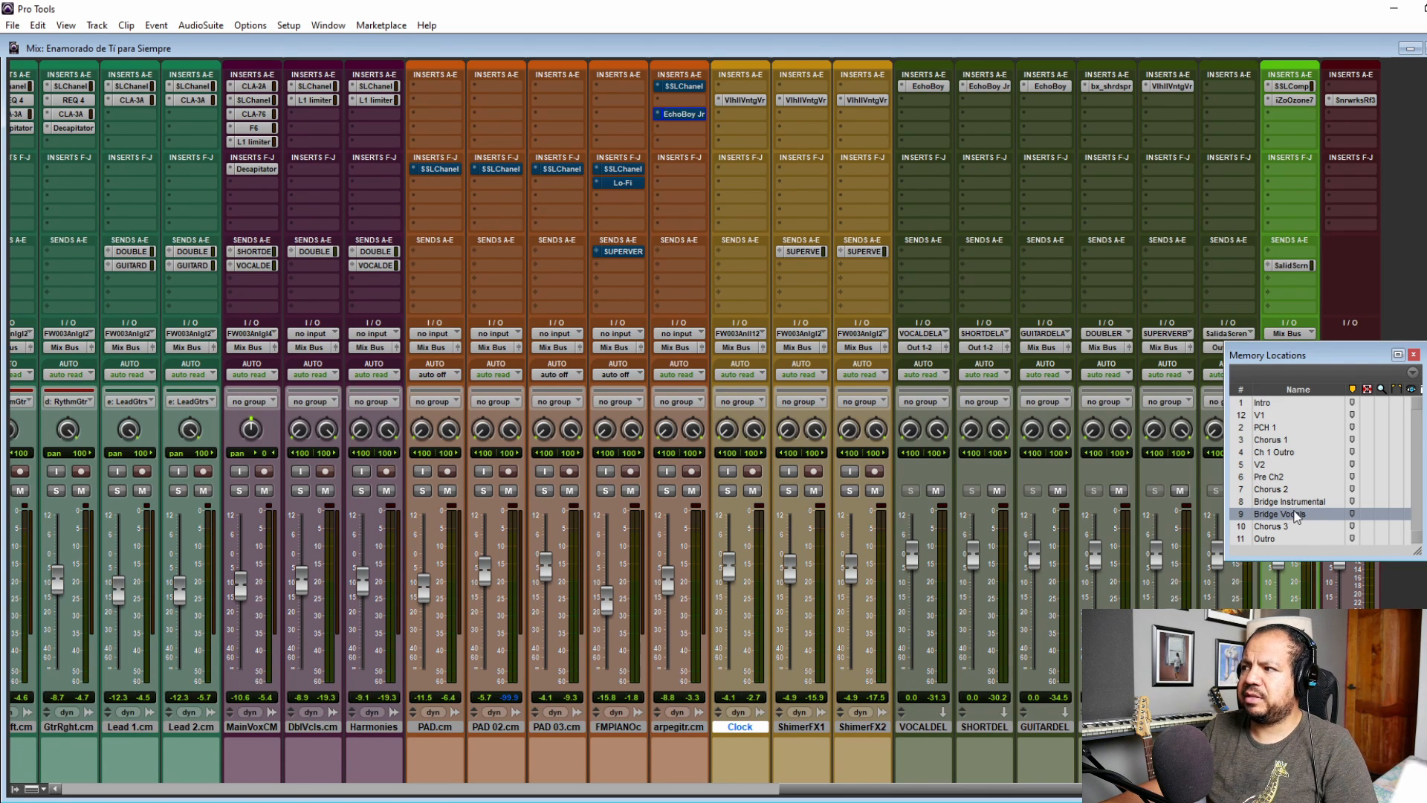
key(space)
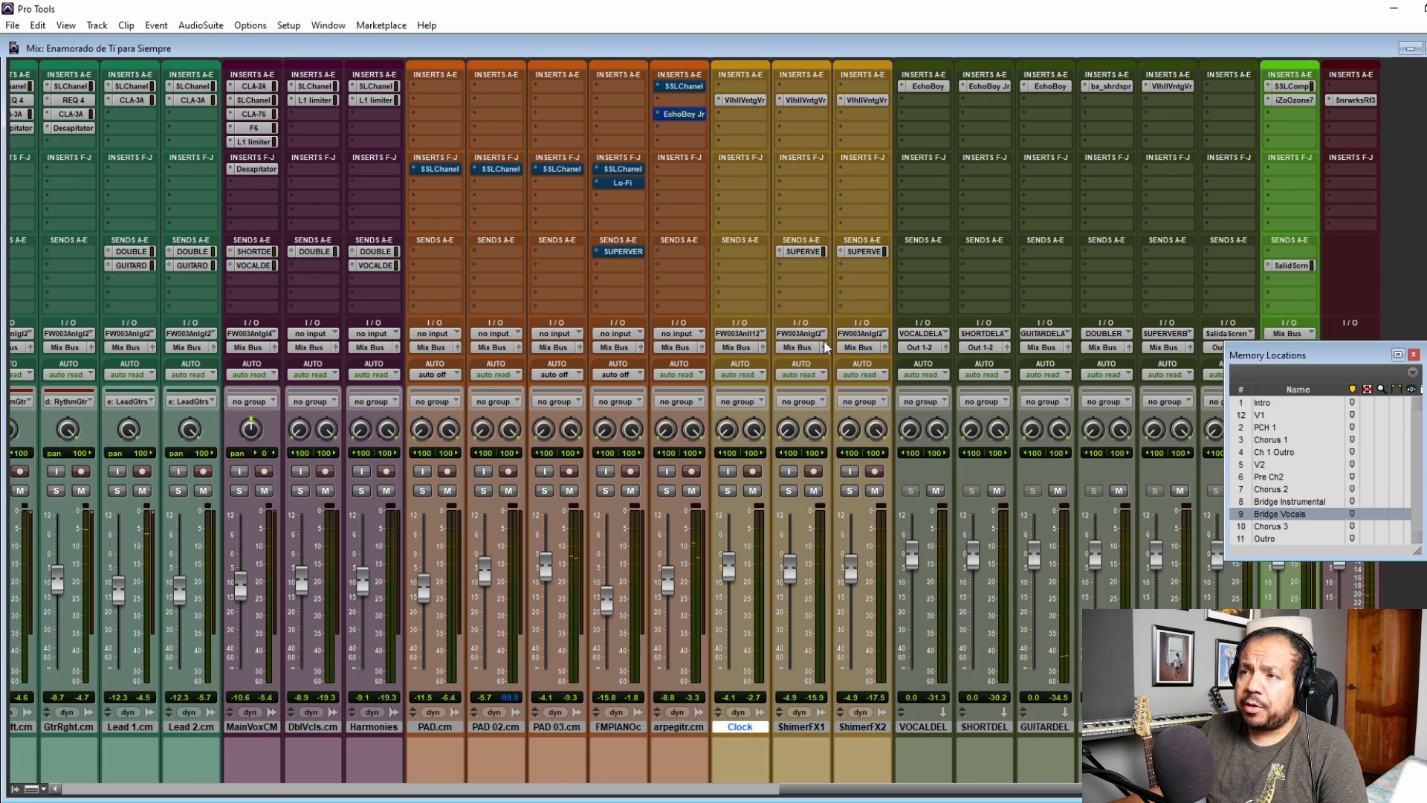
Reactivate the bypassed inserts and send on the orange synth tracks and select only the PAD track.
click(430, 167)
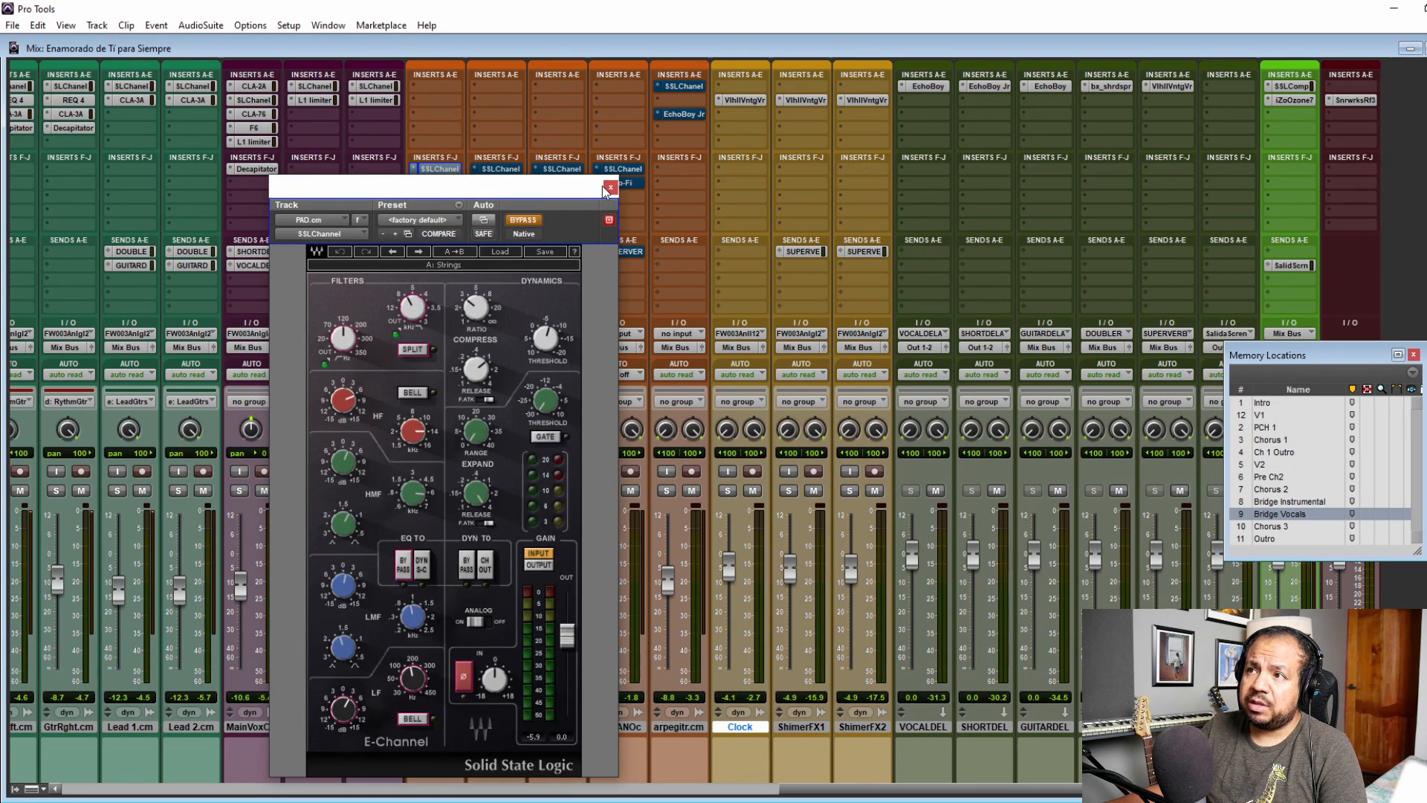
click(431, 168)
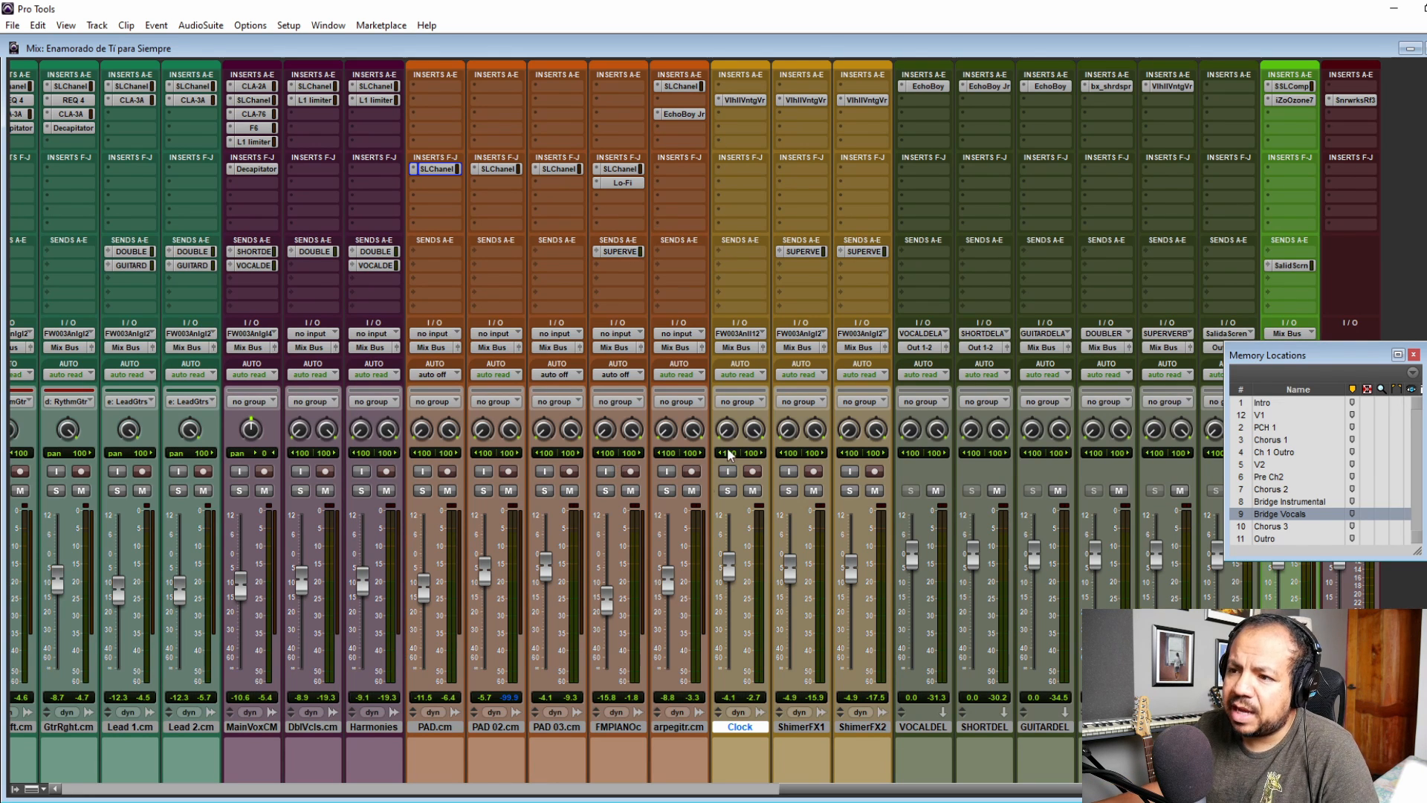
click(435, 727)
shift+click(556, 727)
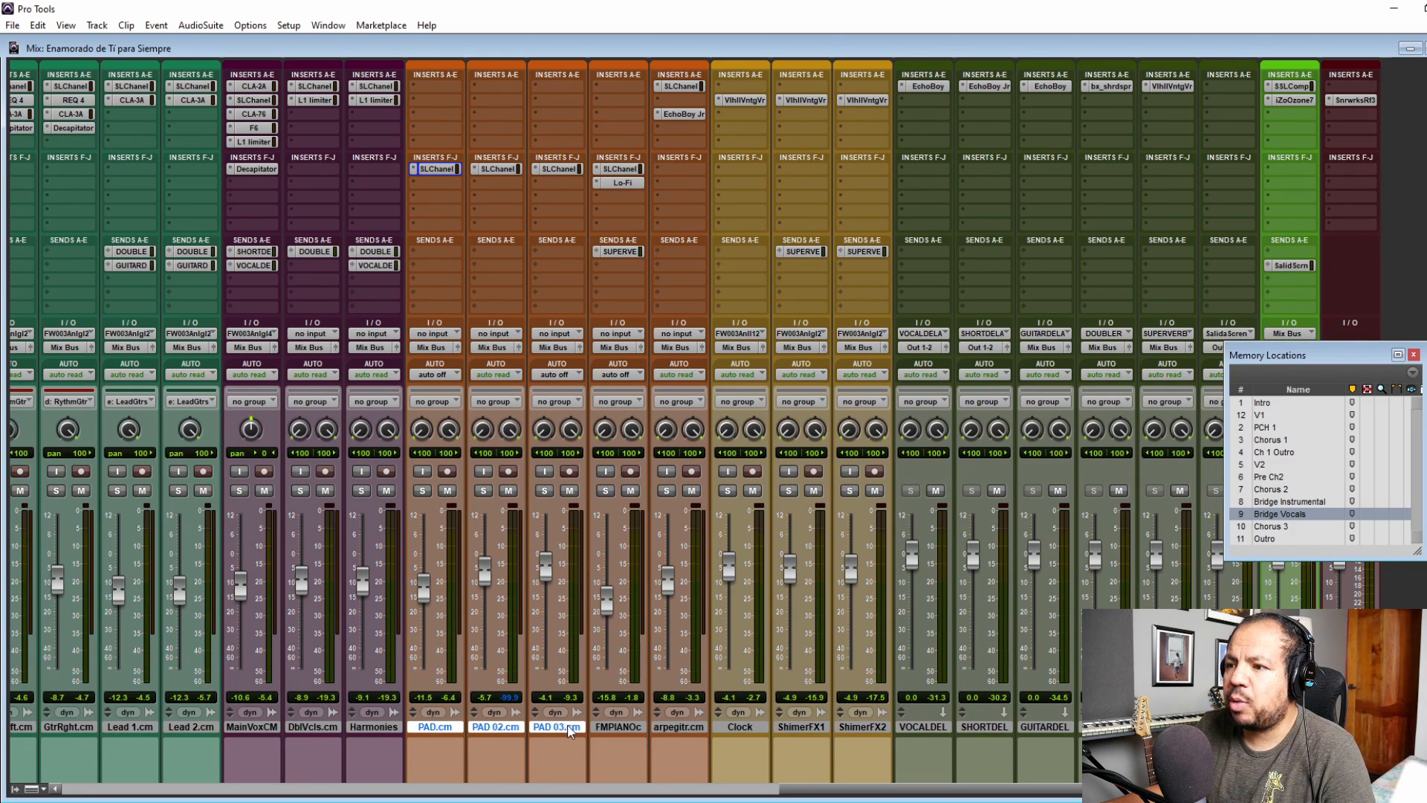
click(427, 735)
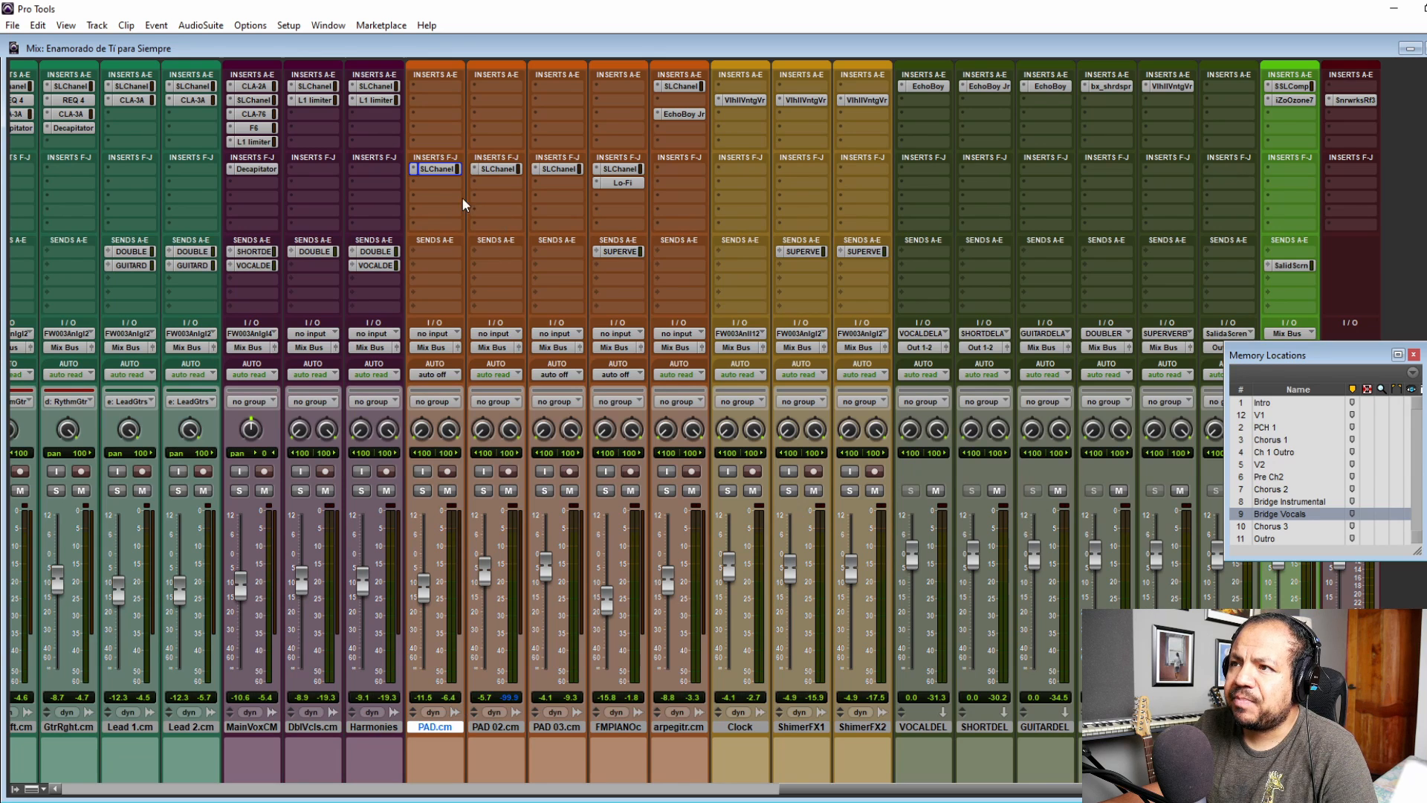
Open the SSLChannel insert on the PAD track and examine its filter and HF, HMF, LMF and LF equalizer settings.
click(428, 170)
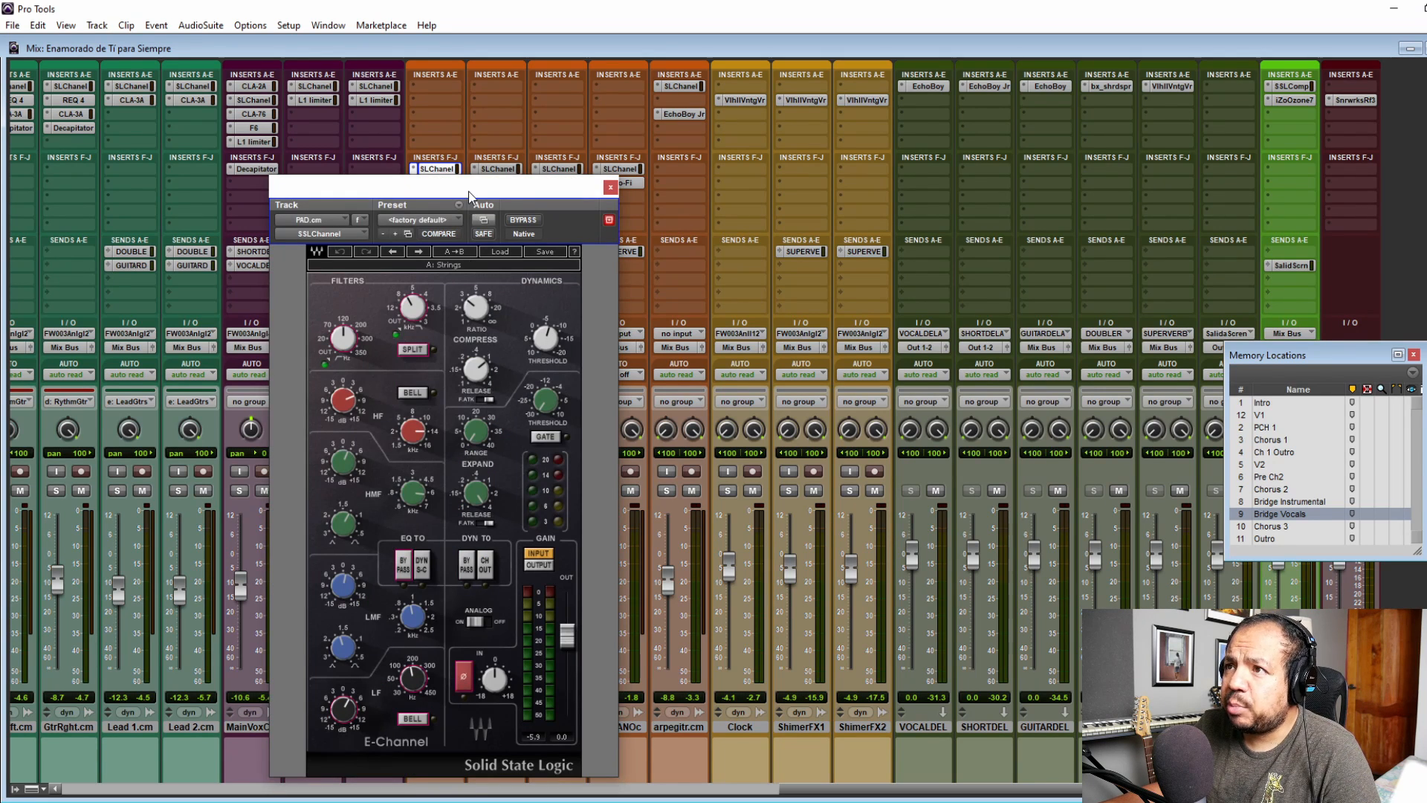
drag(468, 190, 390, 121)
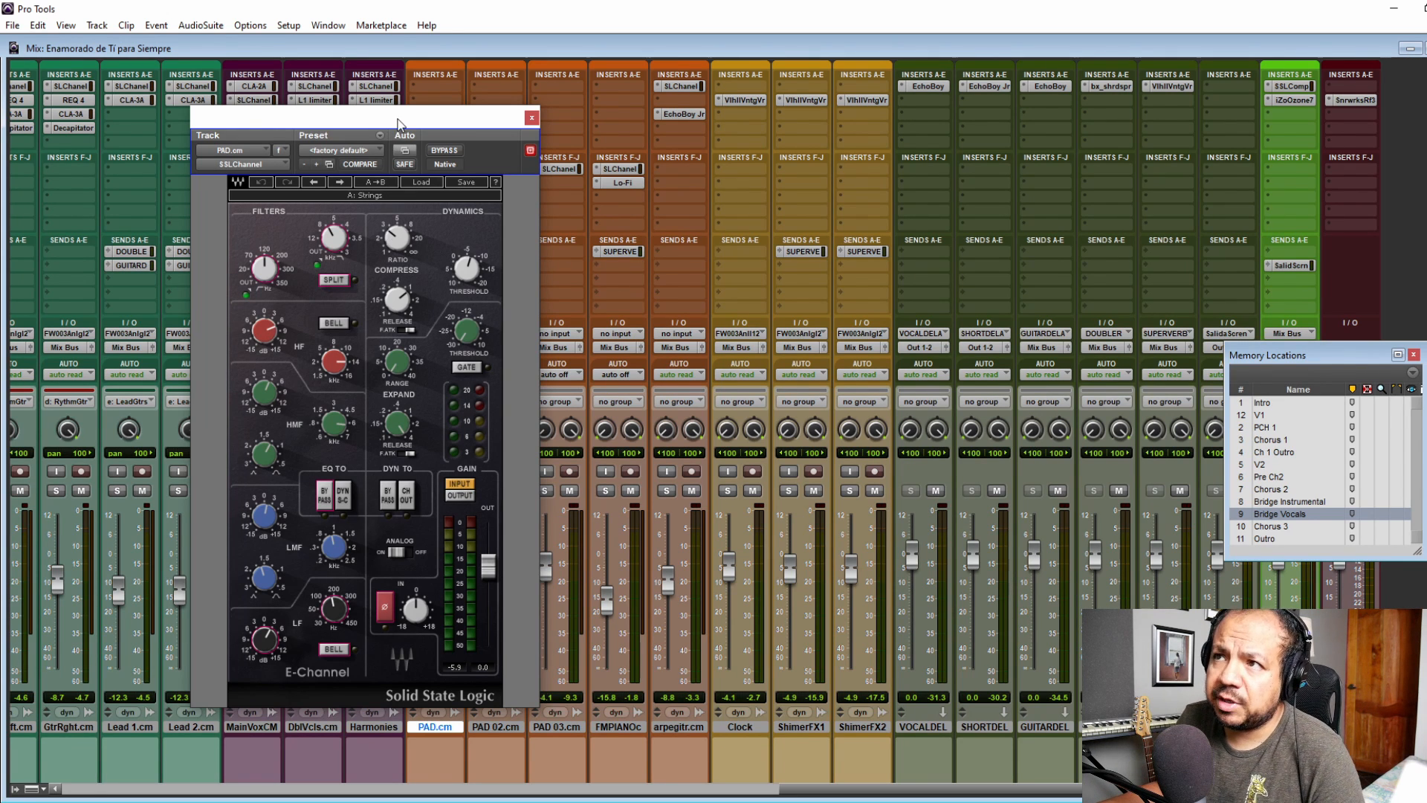
mouse_move(406, 122)
mouse_down()
mouse_move(223, 169)
mouse_move(384, 107)
mouse_up()
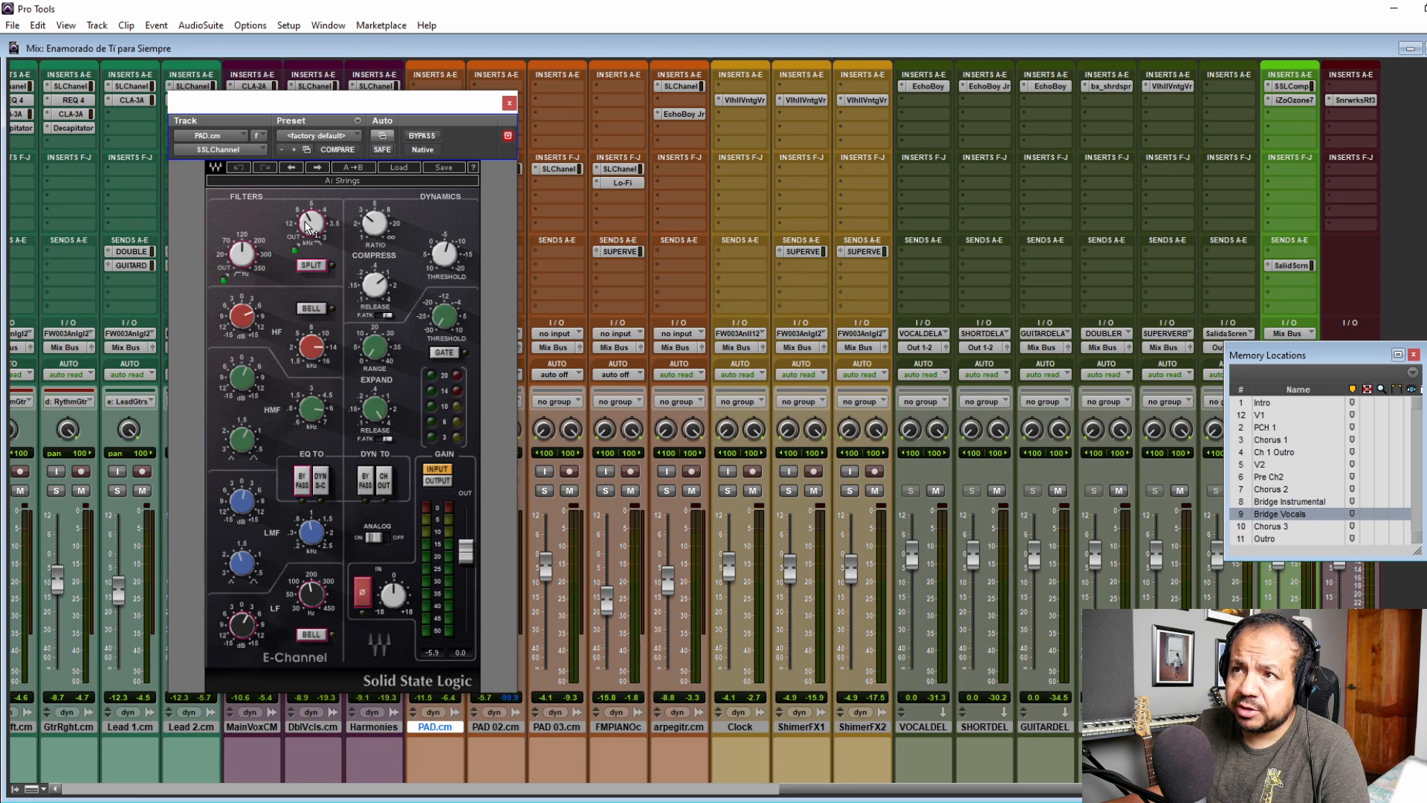
mouse_move(304, 223)
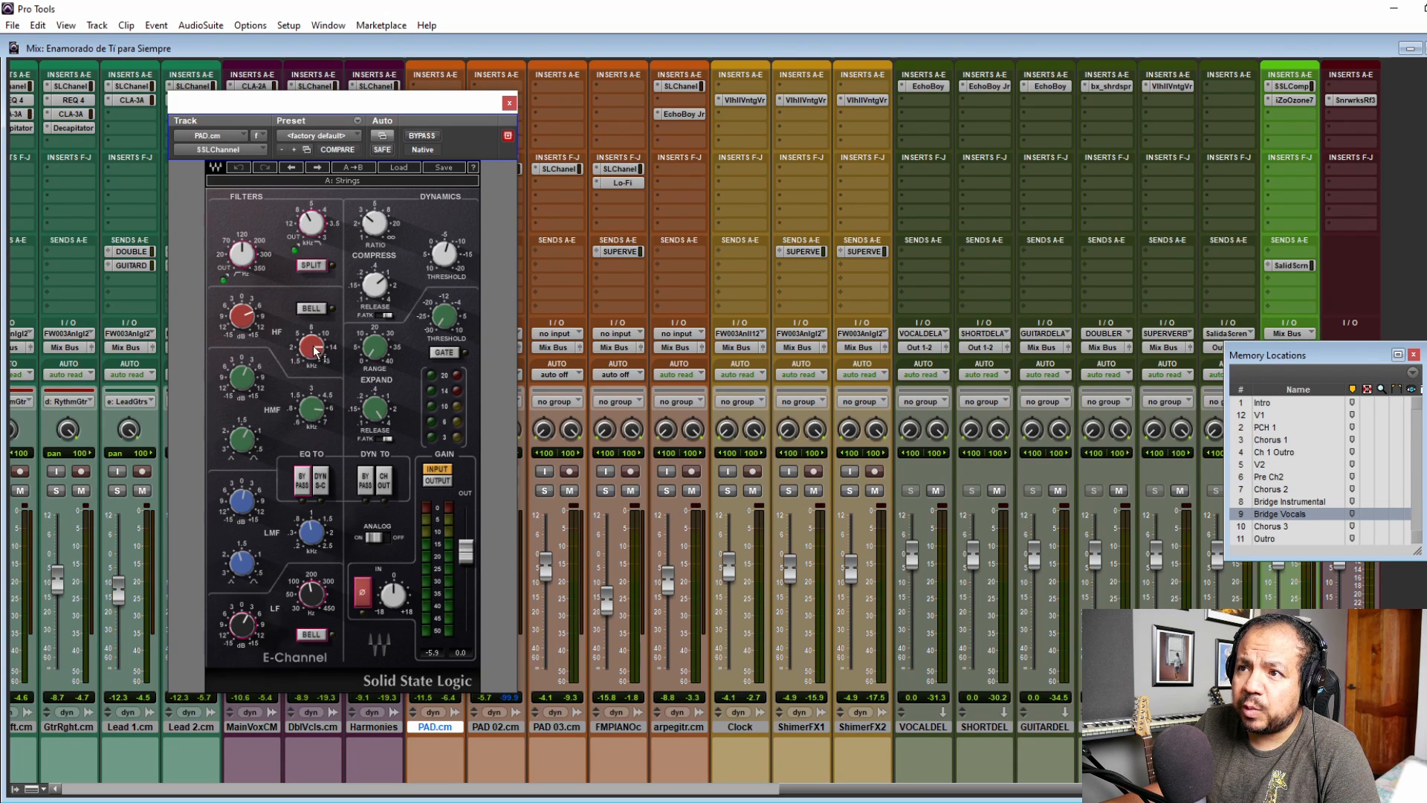
mouse_move(315, 350)
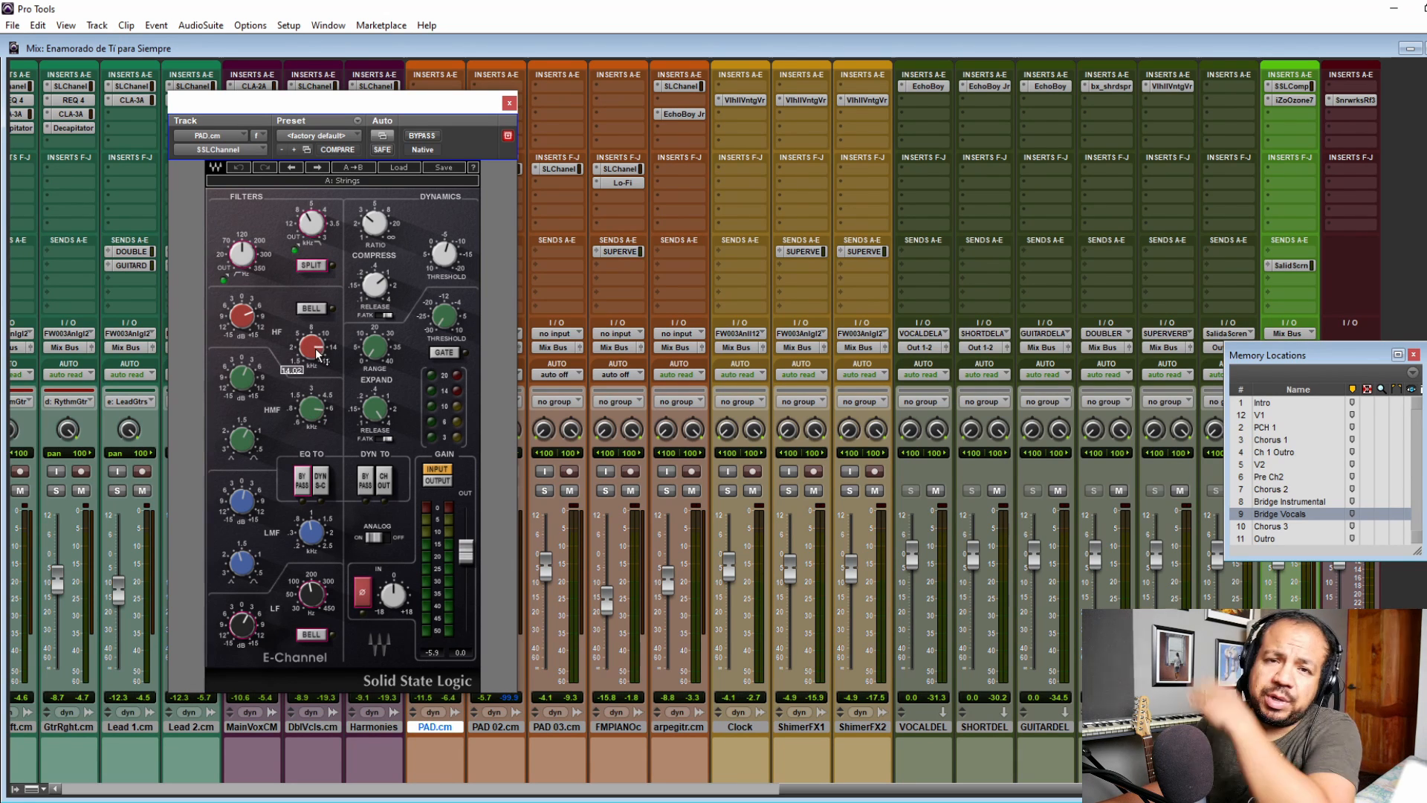
mouse_move(316, 414)
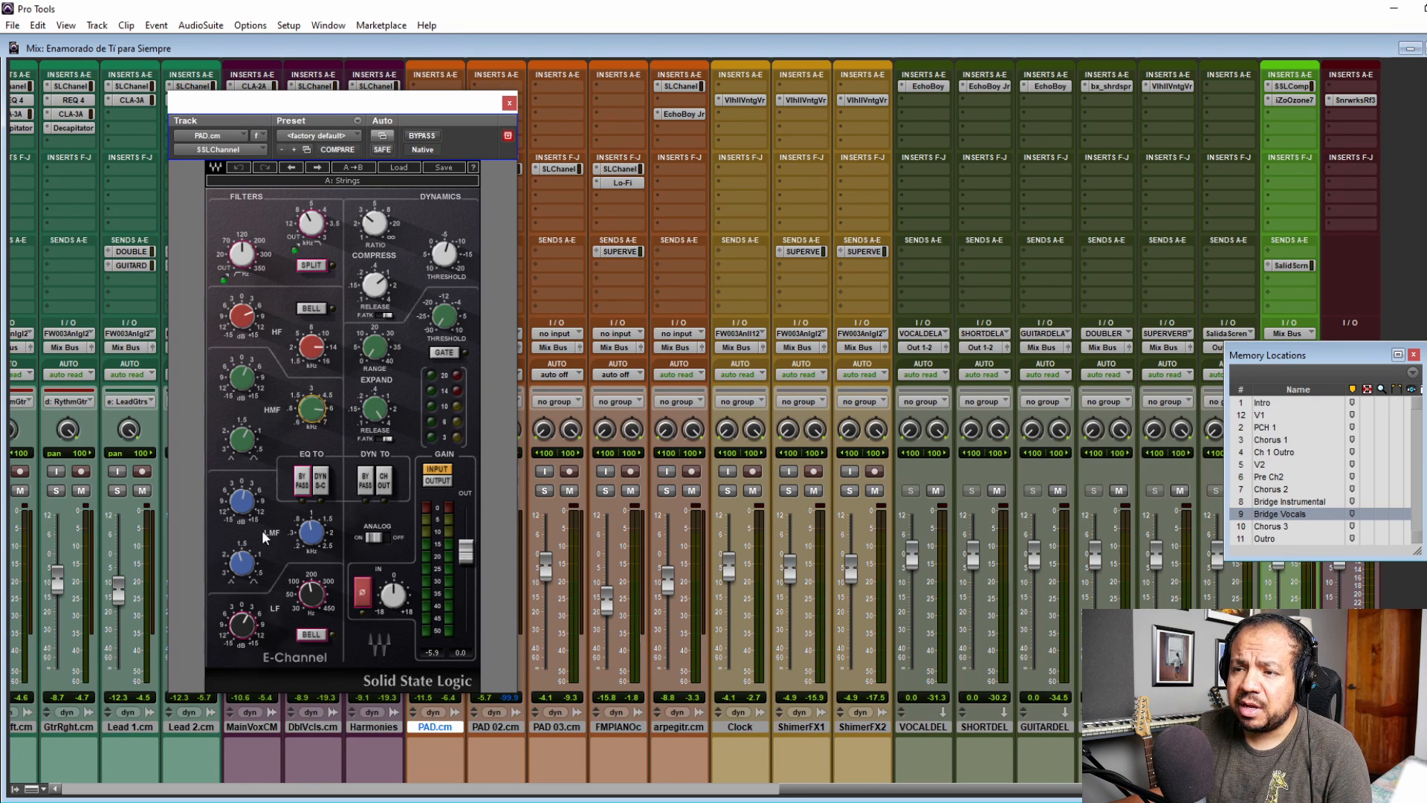
mouse_move(249, 627)
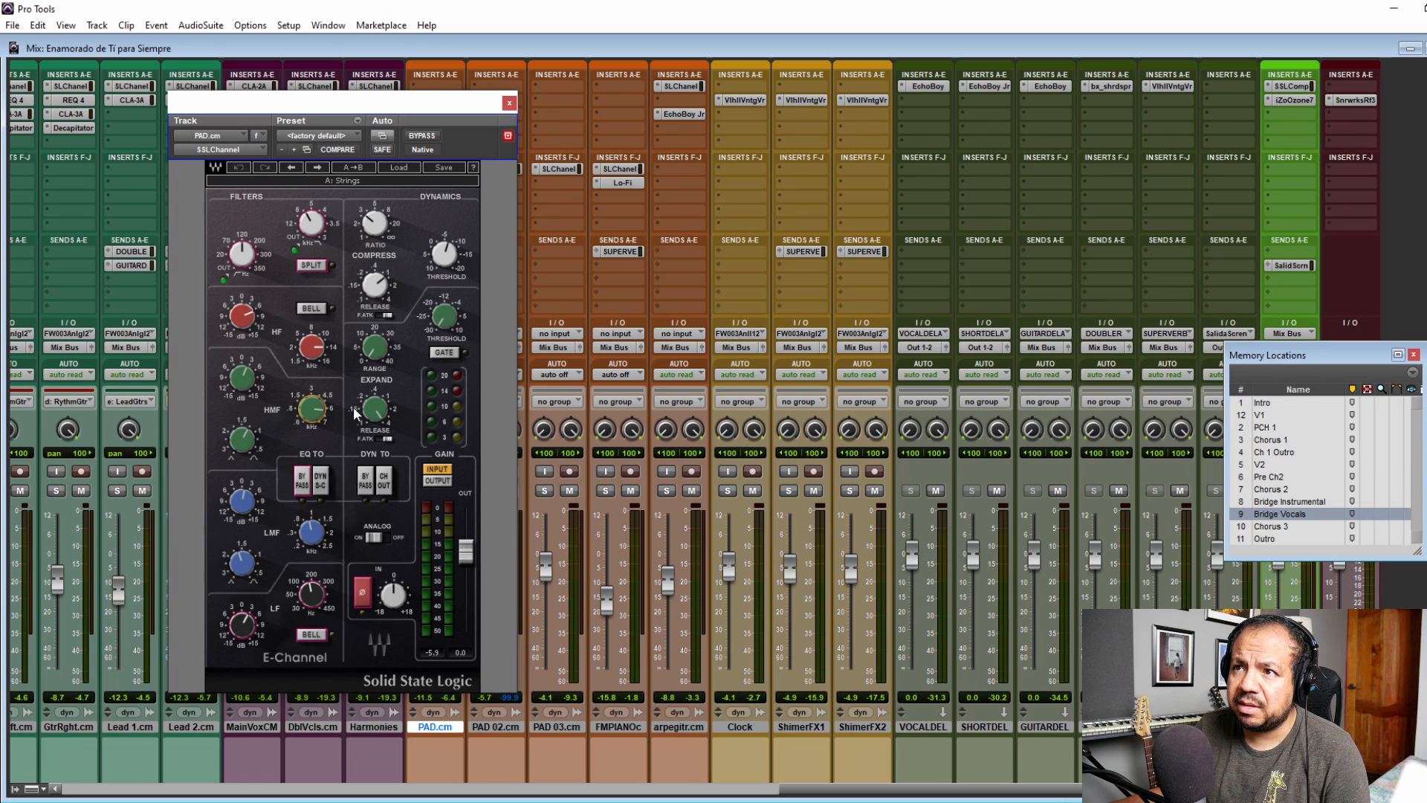
drag(310, 113, 186, 79)
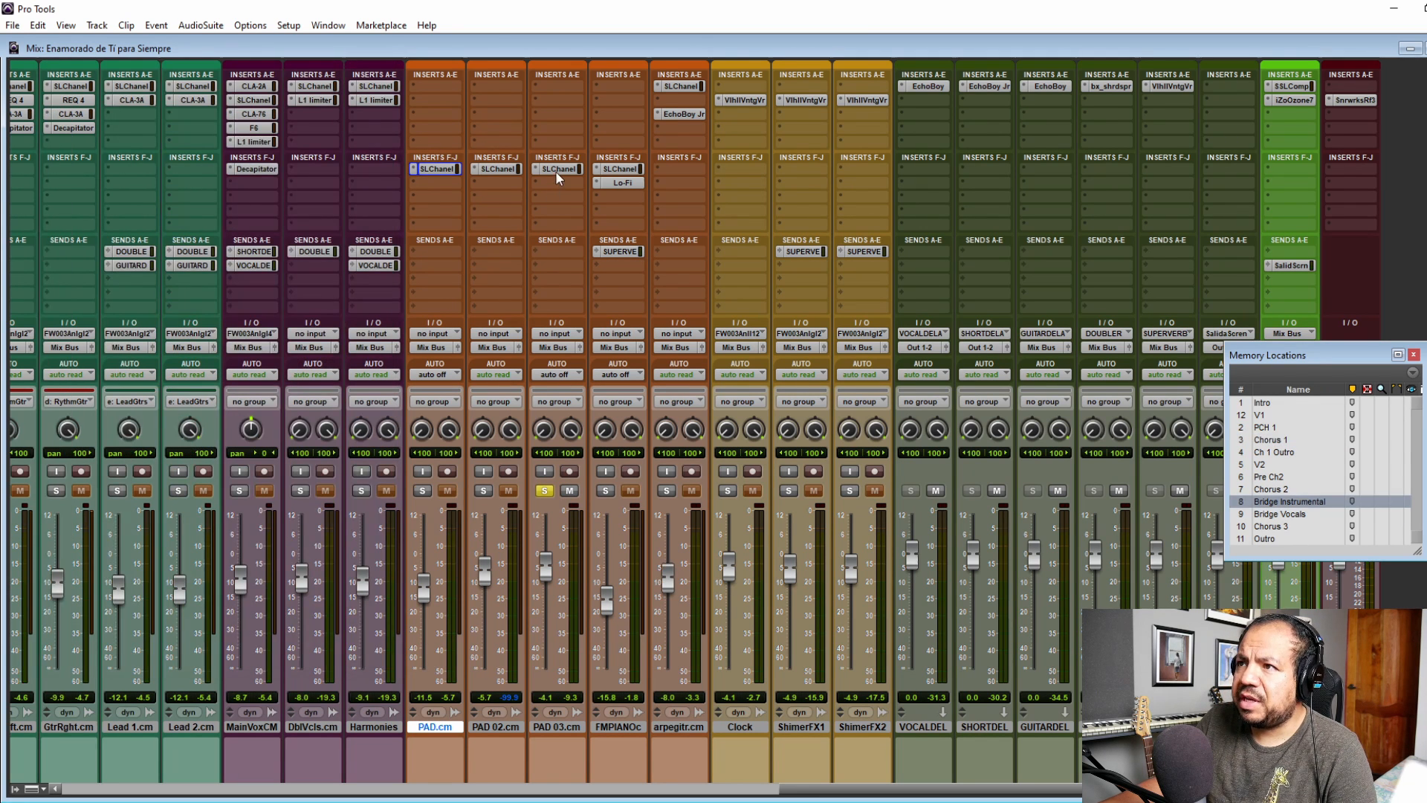
Open the SSLChannel on PAD 03, compare the soloed sound with the effect bypassed and active, and close the plug-in.
ctrl+click(557, 169)
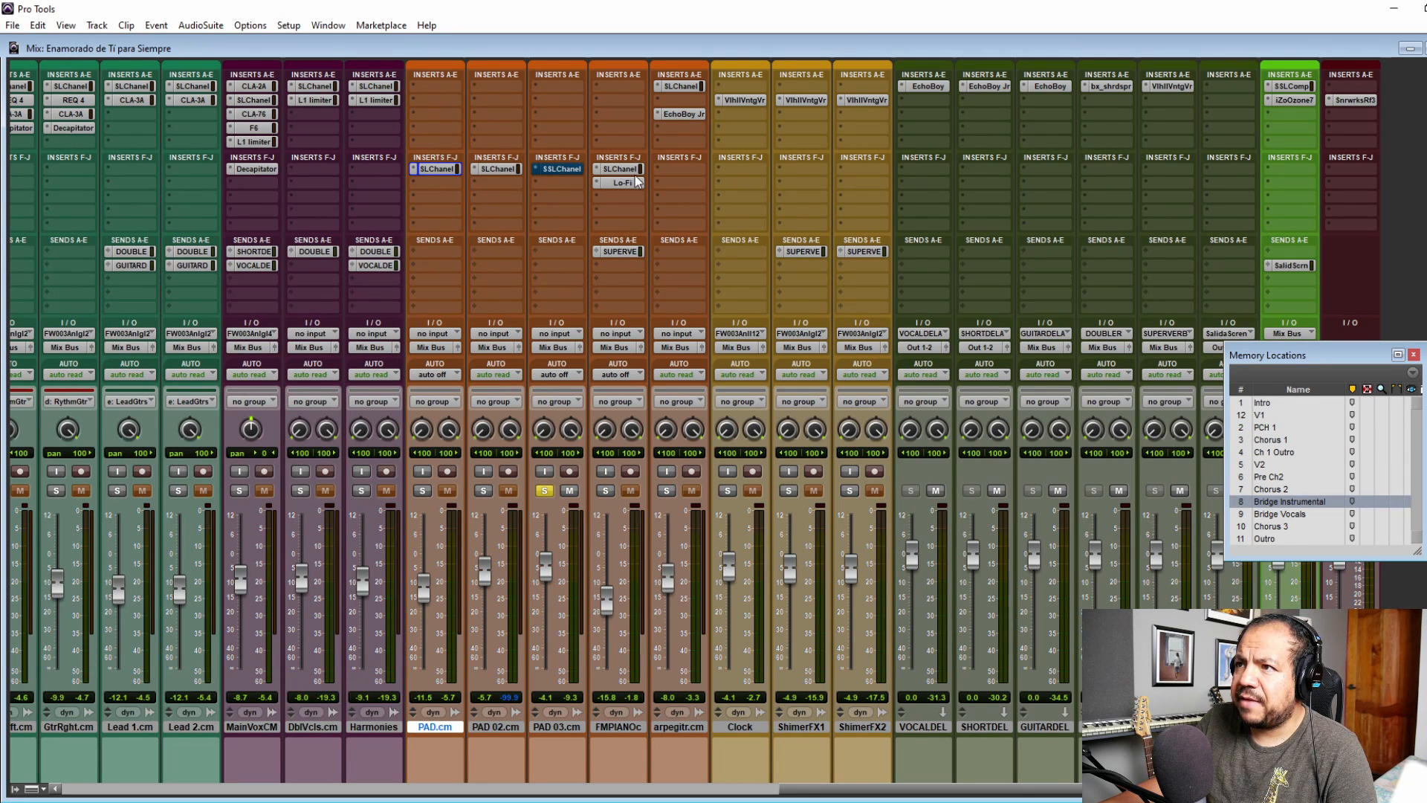
click(560, 168)
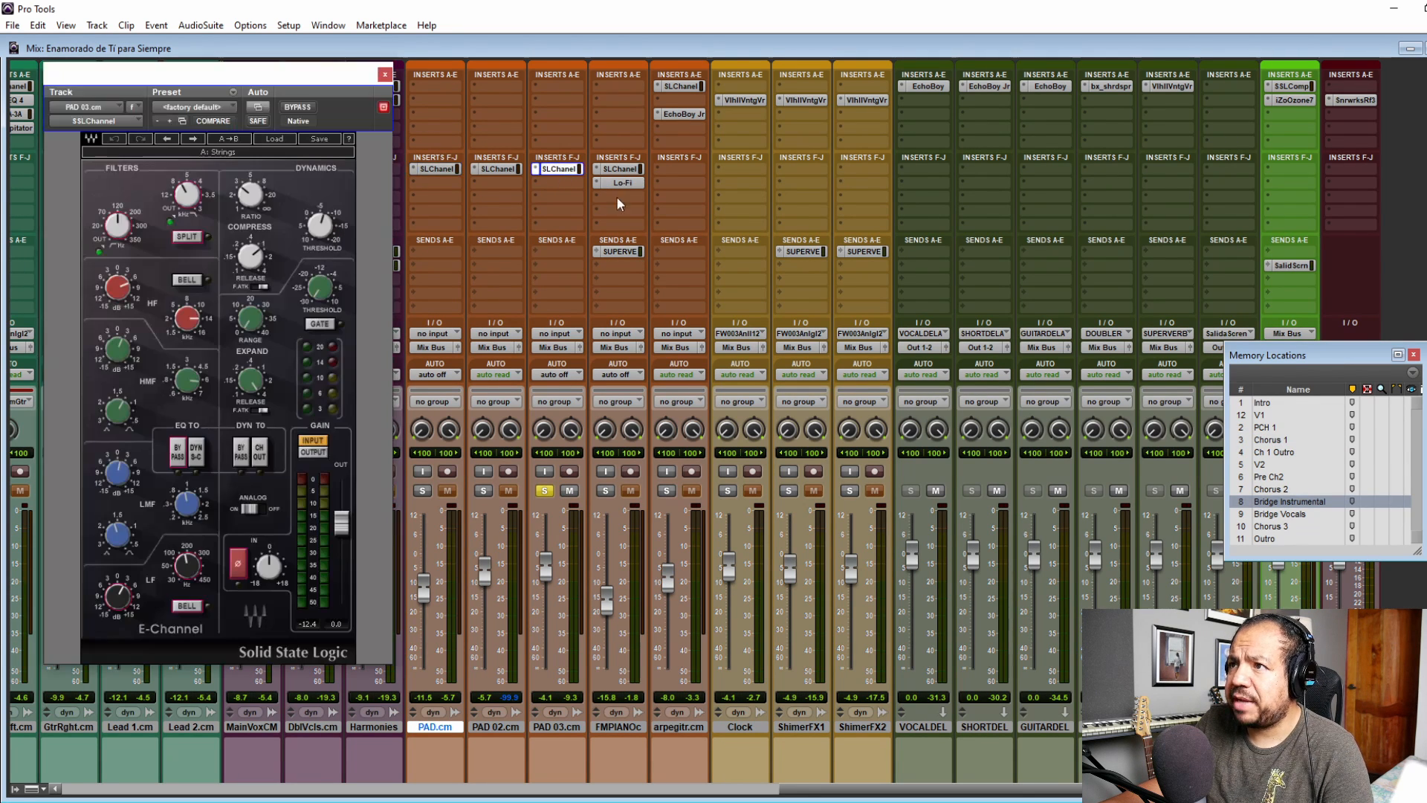
click(303, 108)
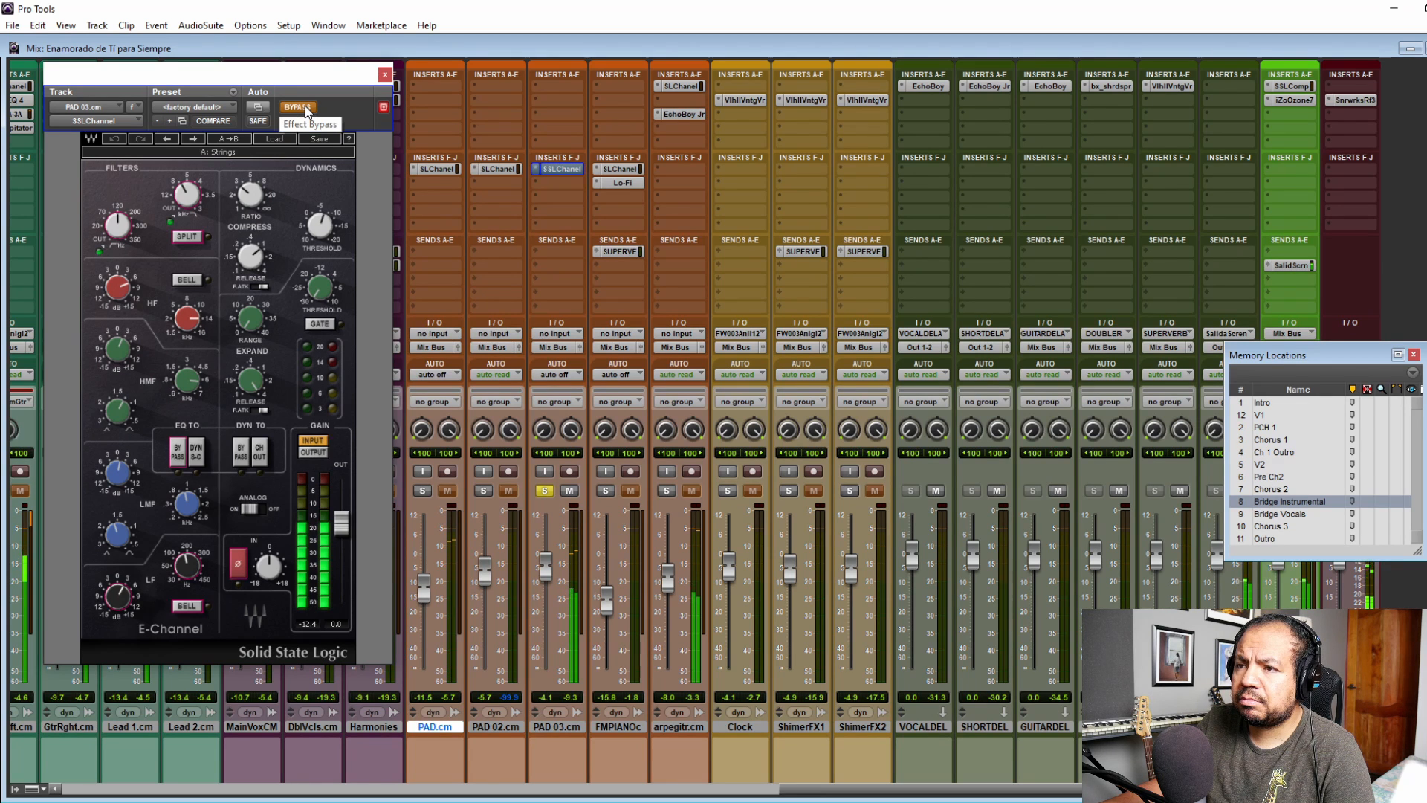
click(305, 109)
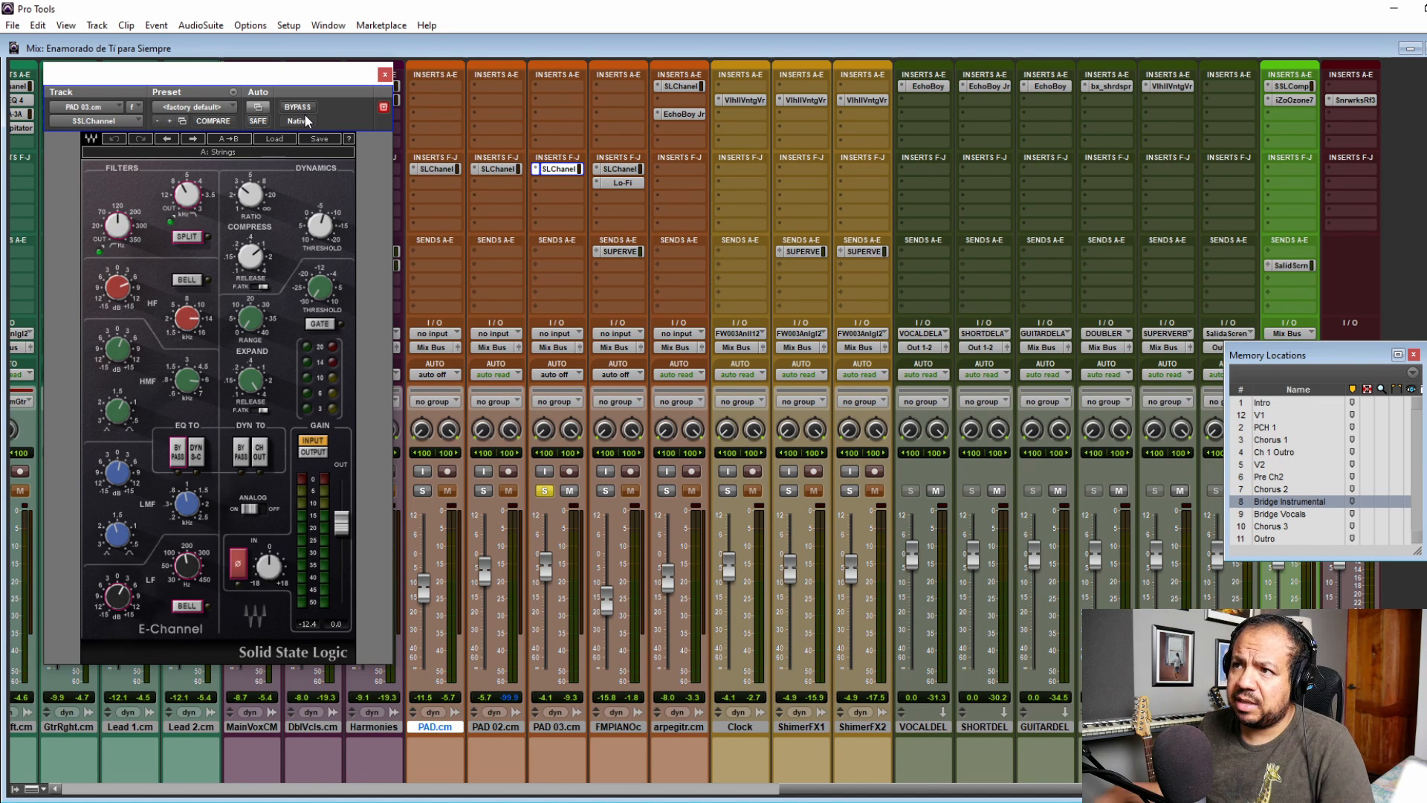
click(385, 75)
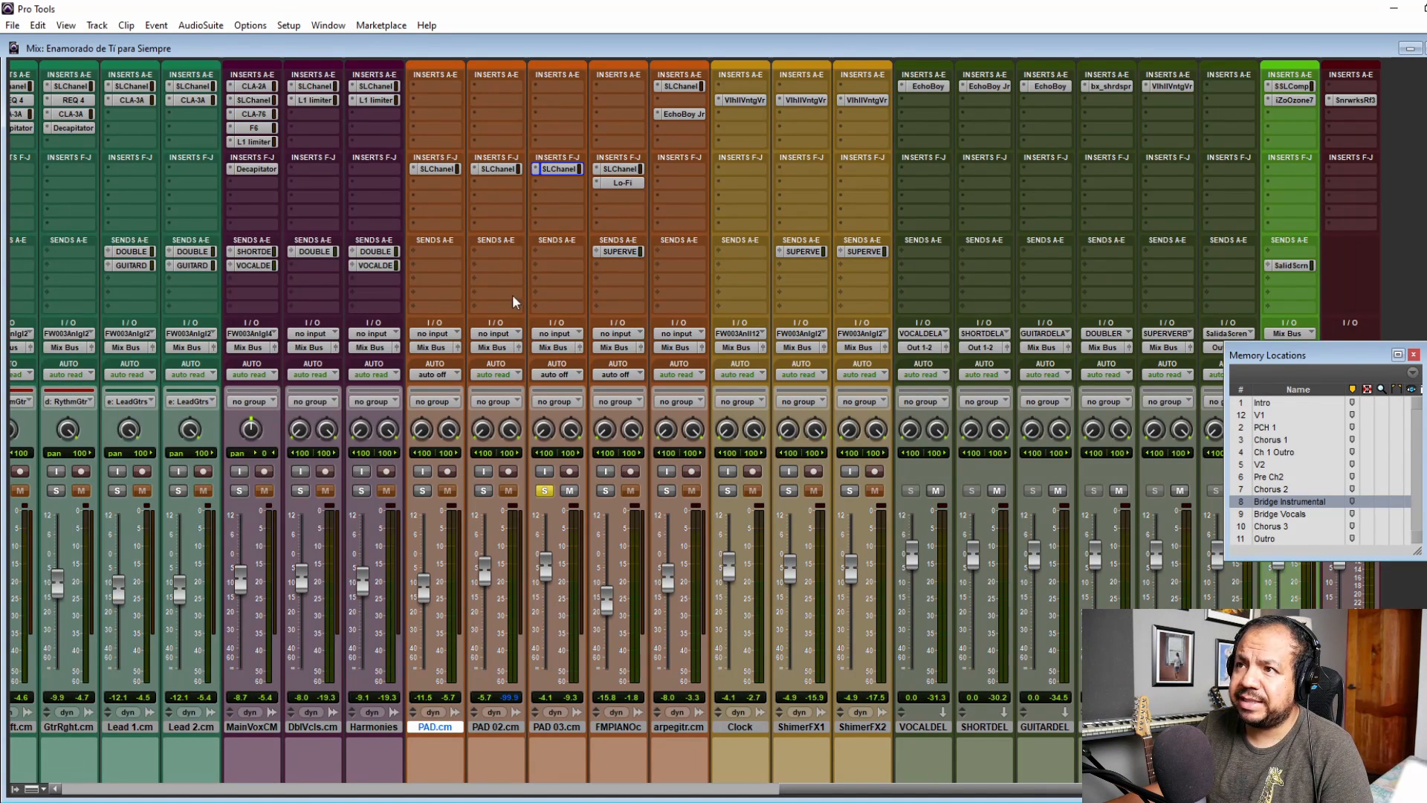
Unsolo PAD 03, go to the V2 marker, and solo the FMPIANO track with its inserts and reverb send bypassed.
click(489, 727)
click(544, 491)
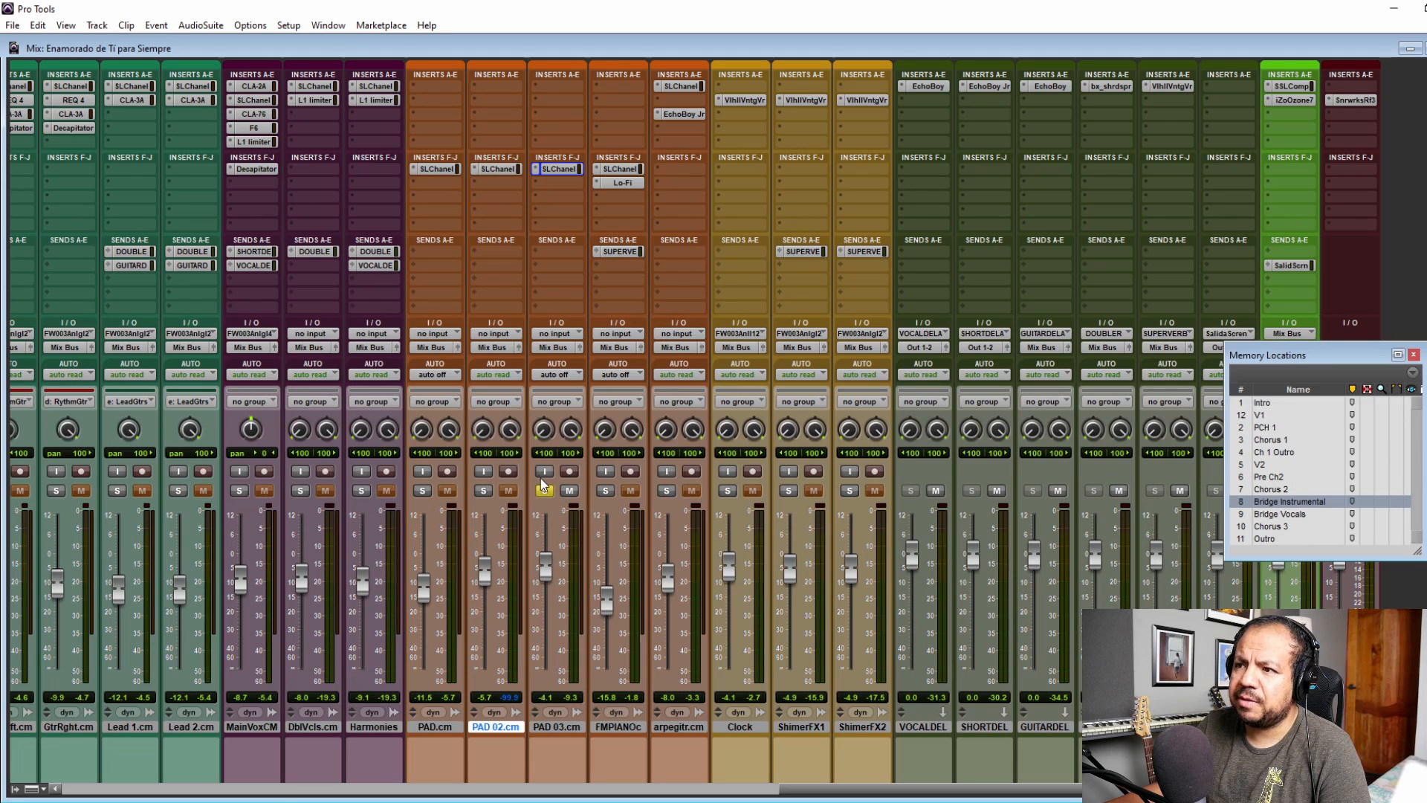
click(617, 726)
click(1263, 468)
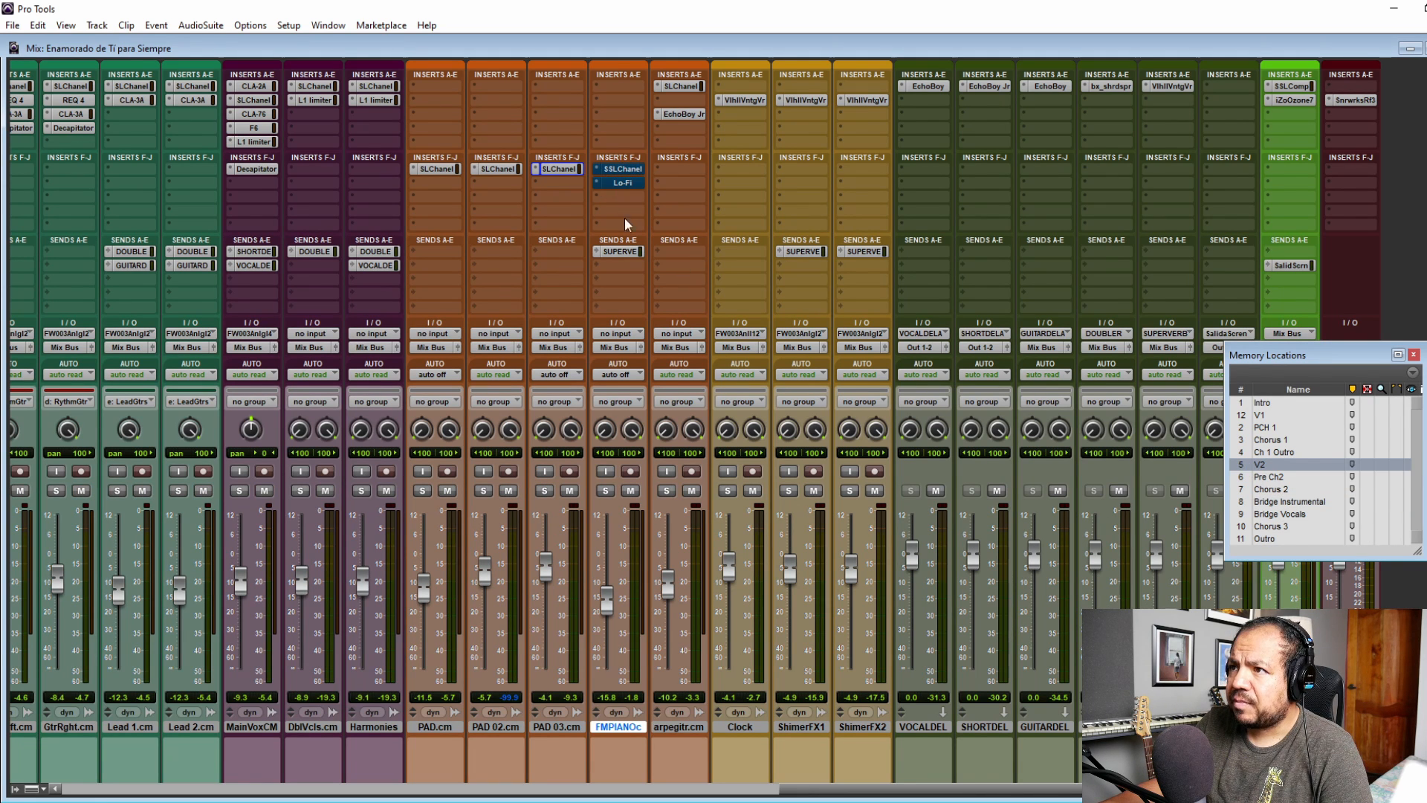
click(606, 492)
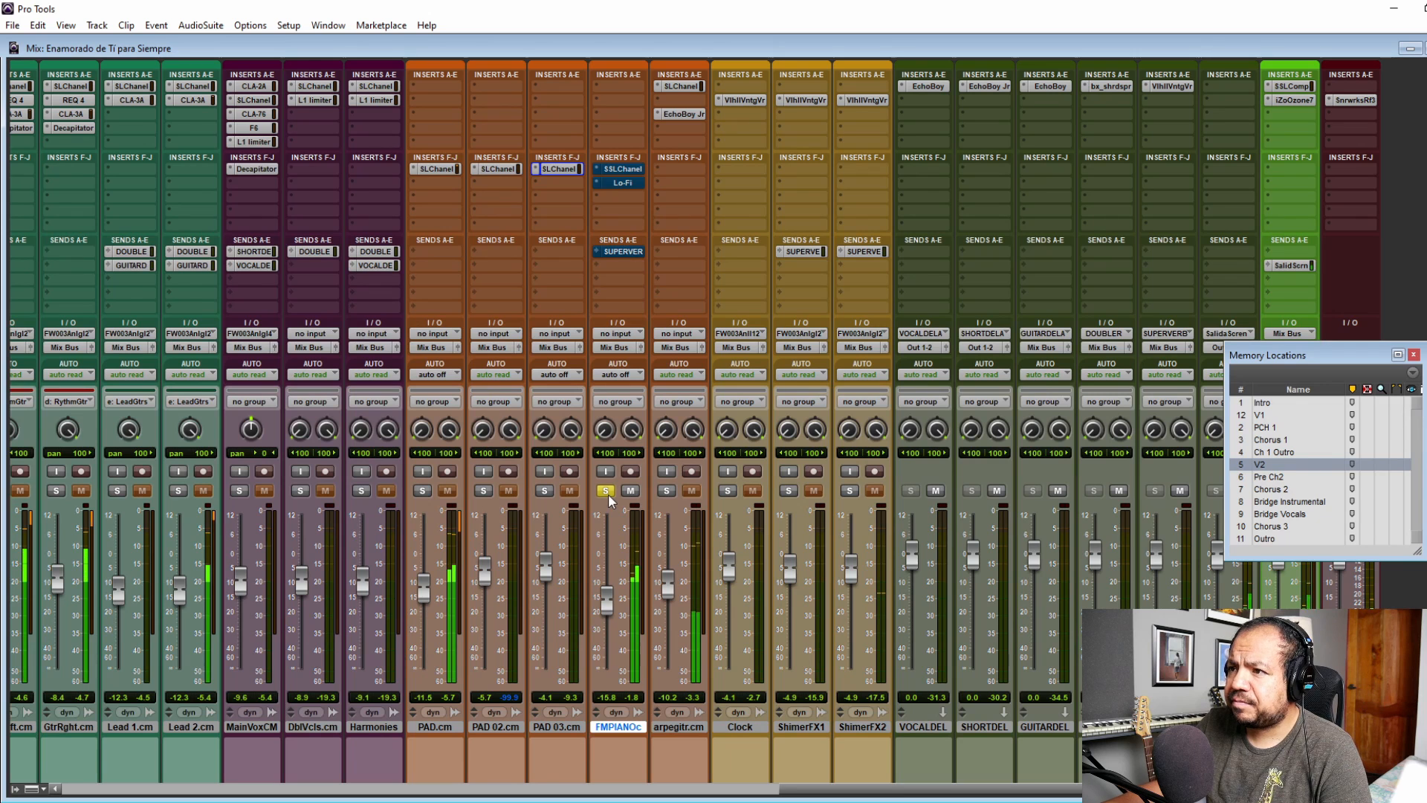
Open the FM piano's SSLChannel, review its HF, HMF and LMF frequencies, and compare the sound with the effect bypassed and active.
click(622, 169)
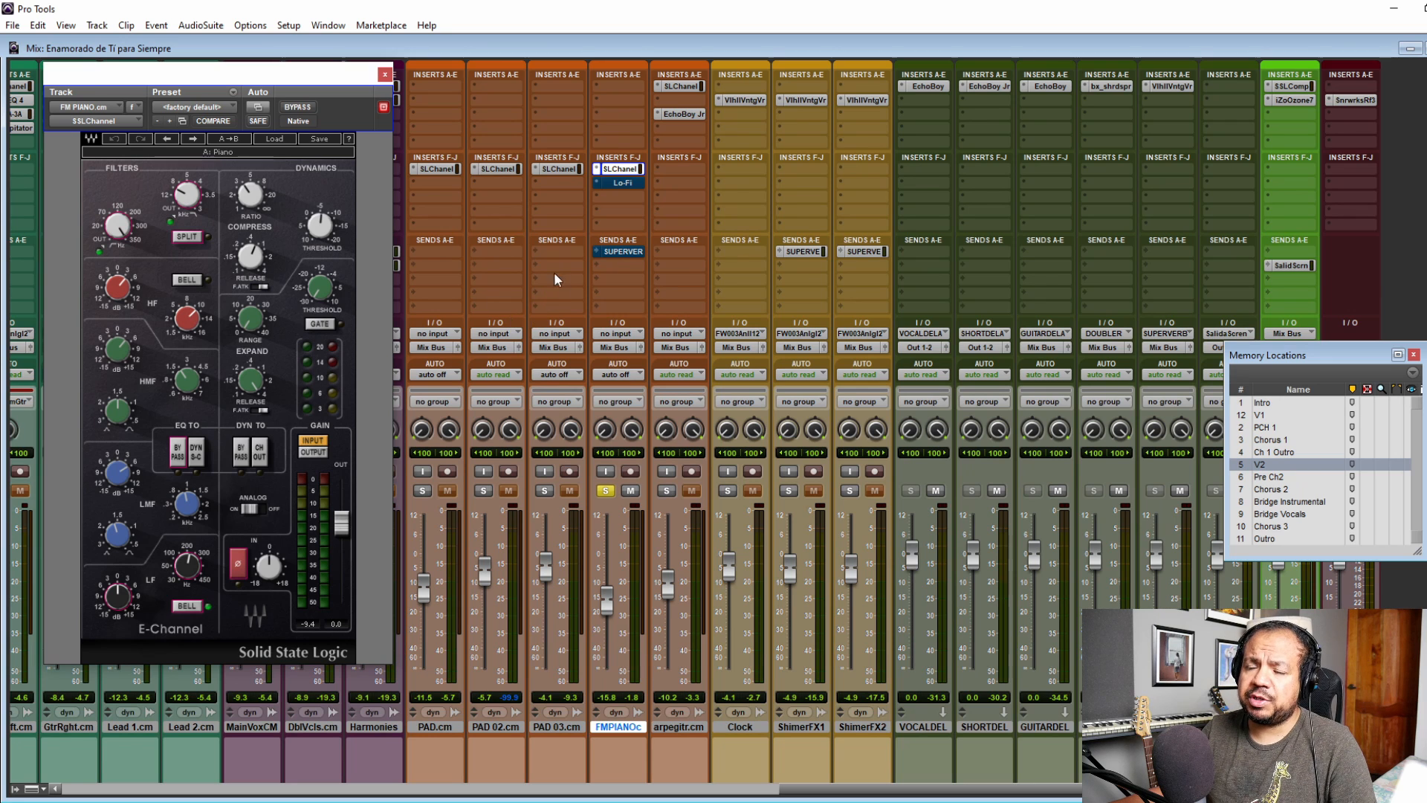
drag(187, 319, 188, 310)
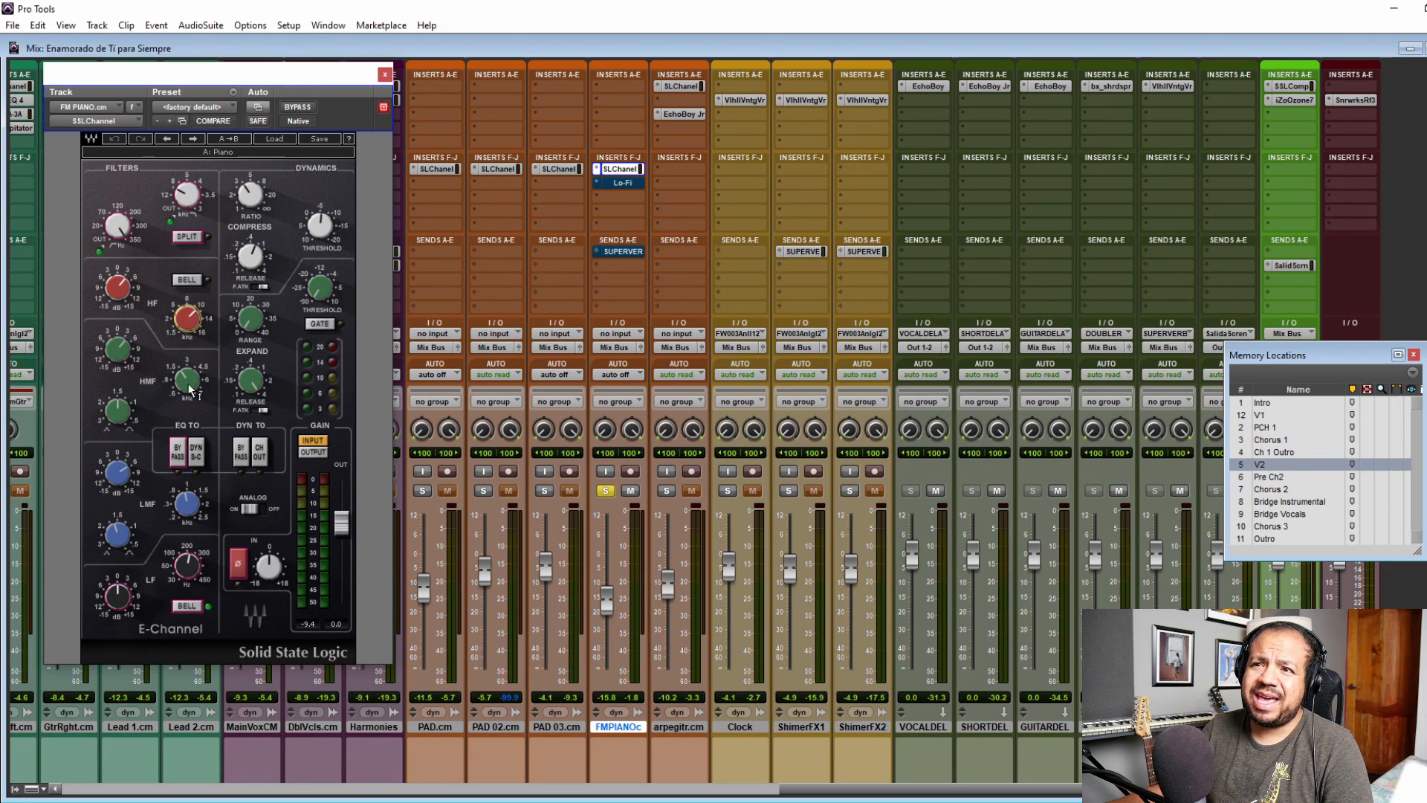
mouse_move(191, 383)
drag(187, 504, 187, 498)
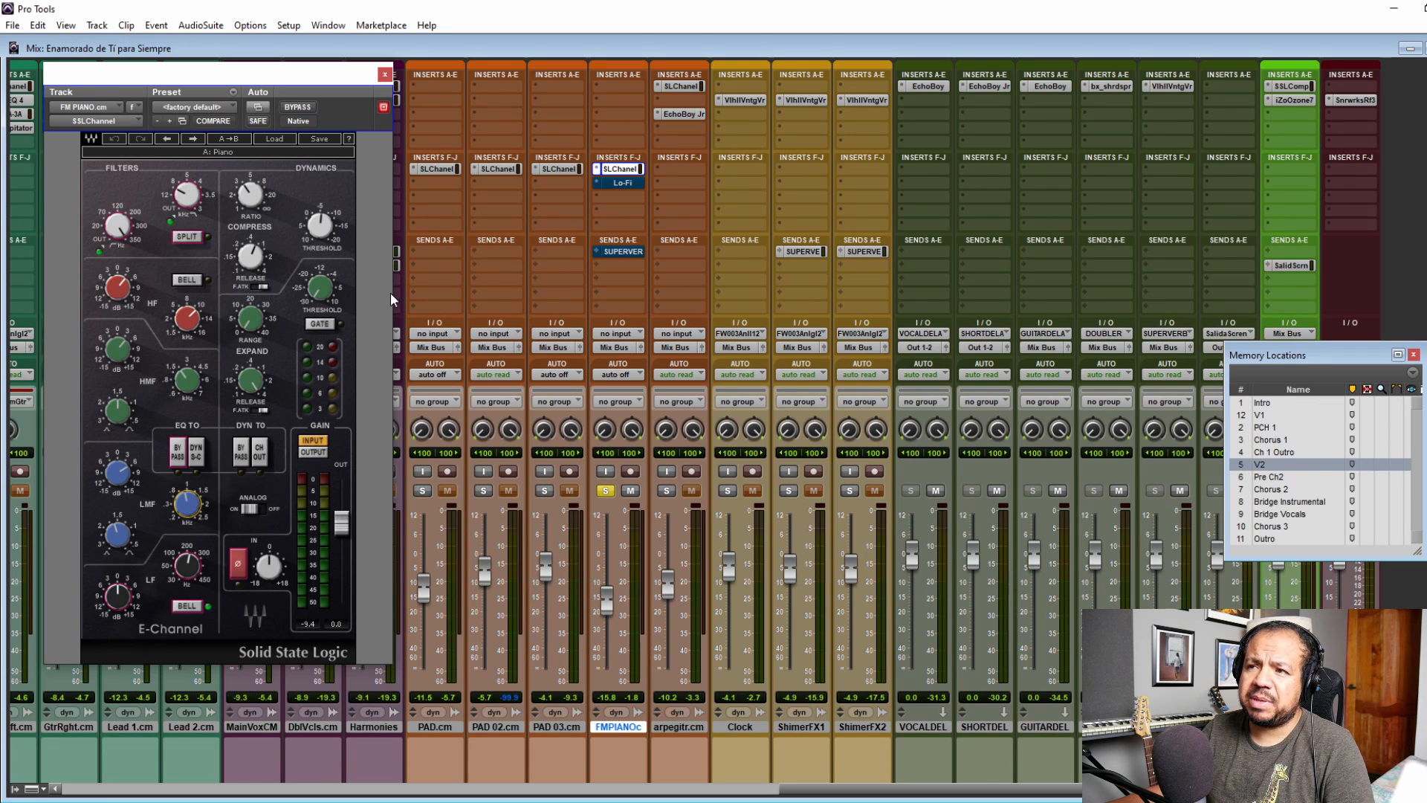
click(298, 108)
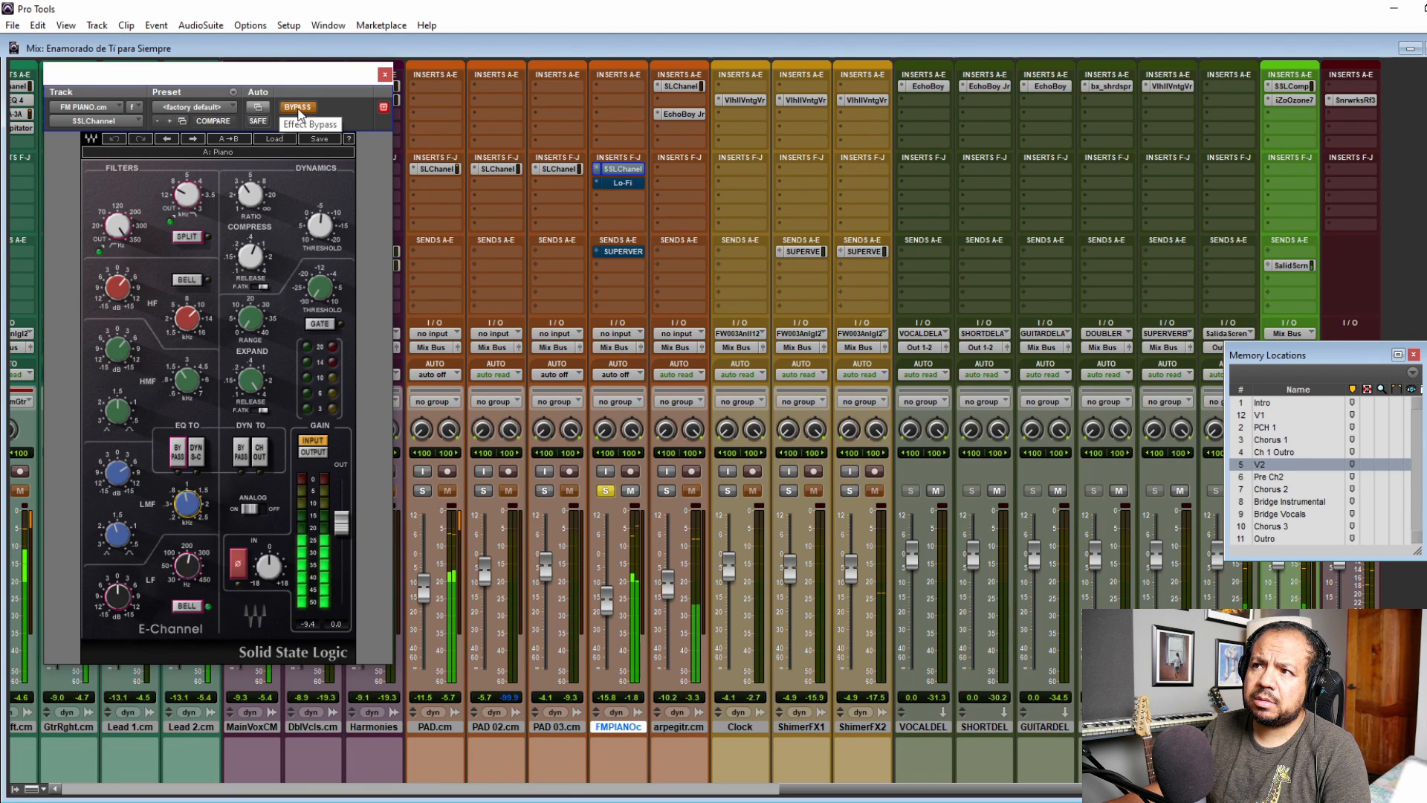
click(298, 108)
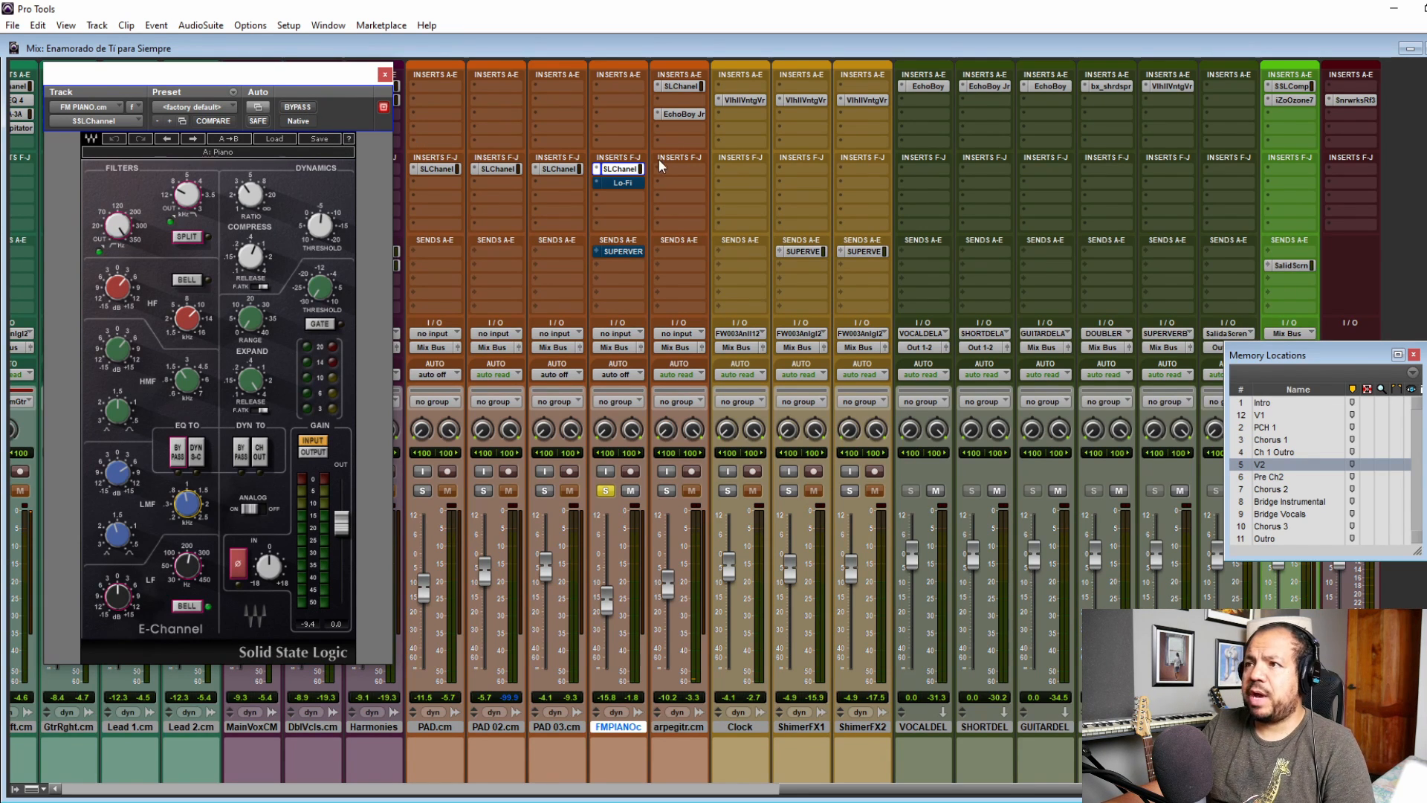
Activate the FM piano's Lo-Fi insert, compare the sound with it bypassed and active, and briefly open the track's reverb send.
click(621, 183)
drag(226, 78, 393, 293)
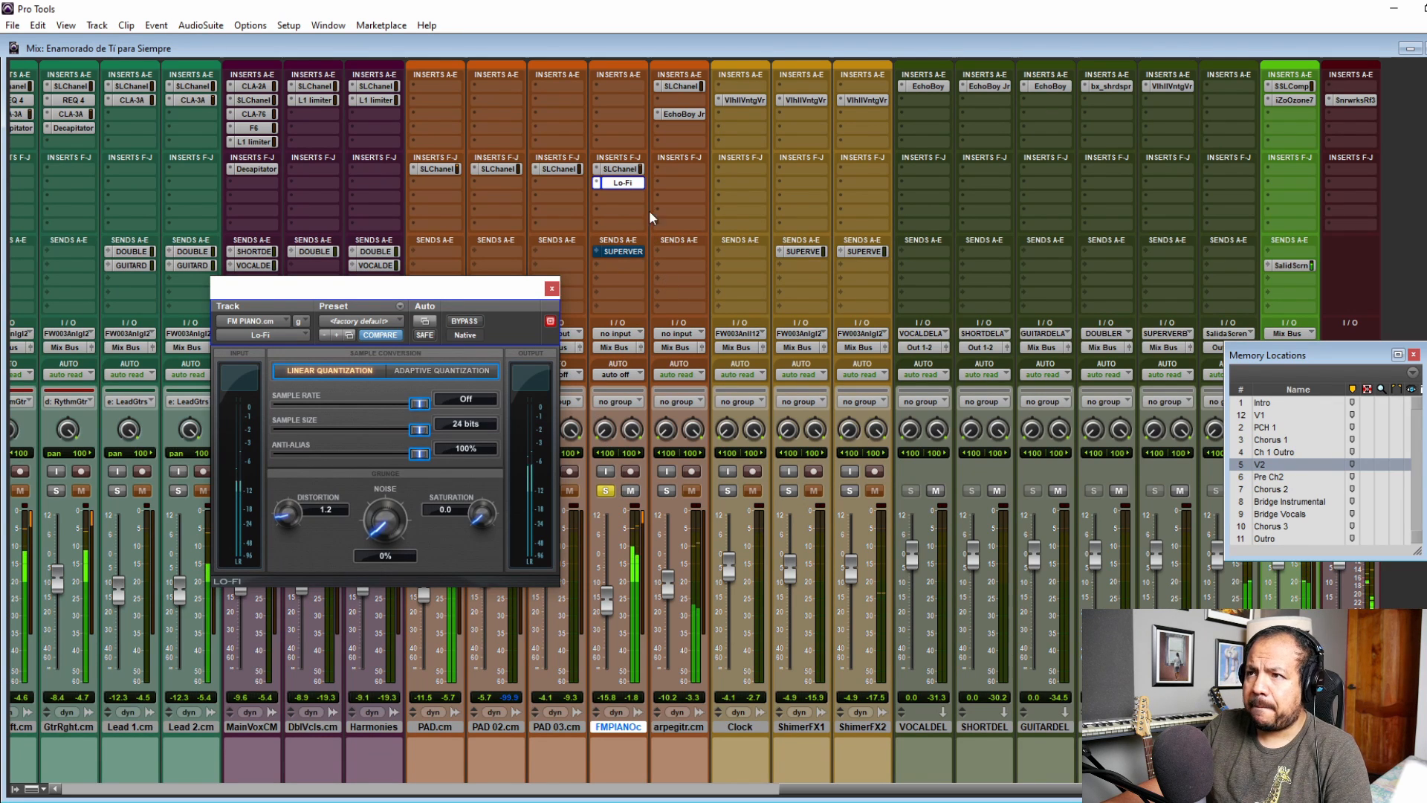
click(468, 321)
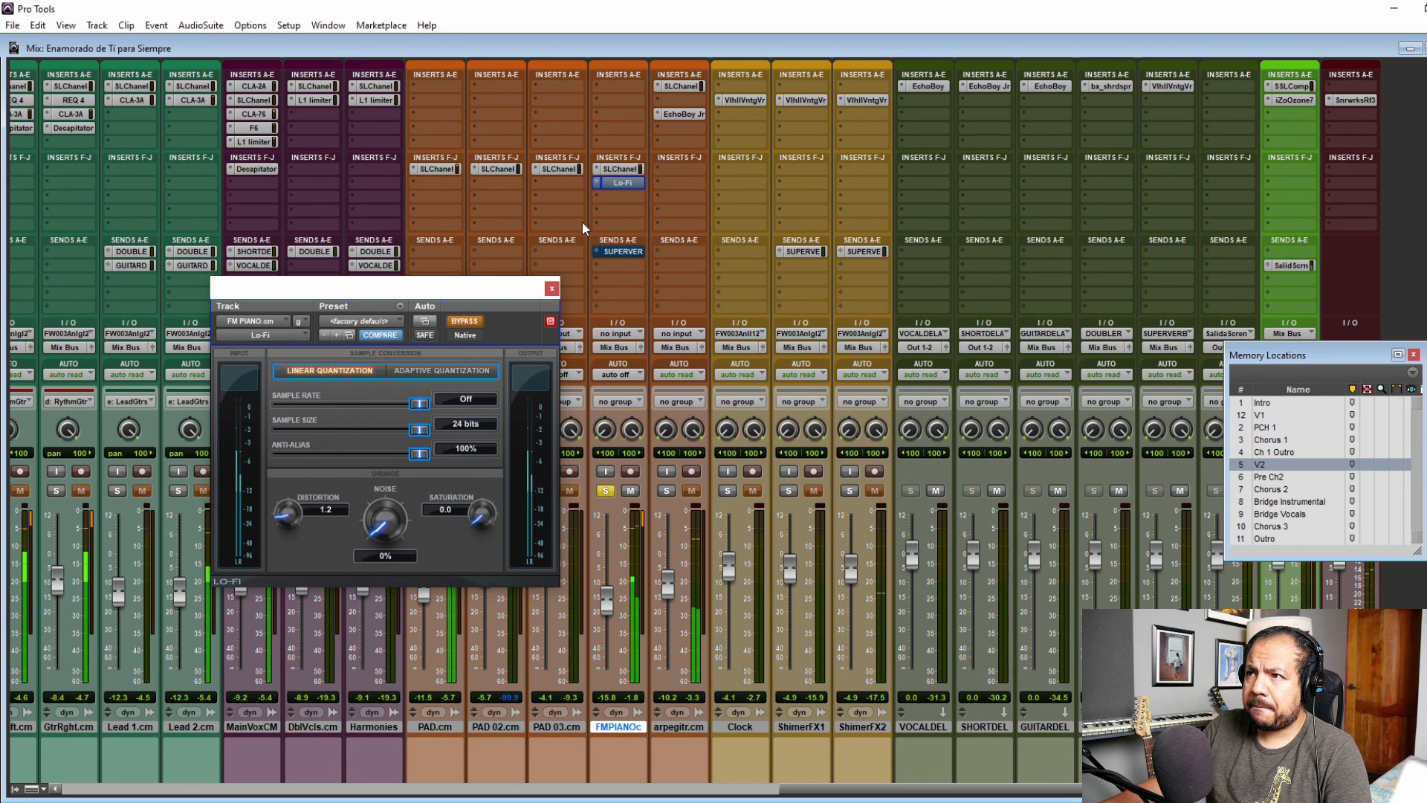
click(464, 323)
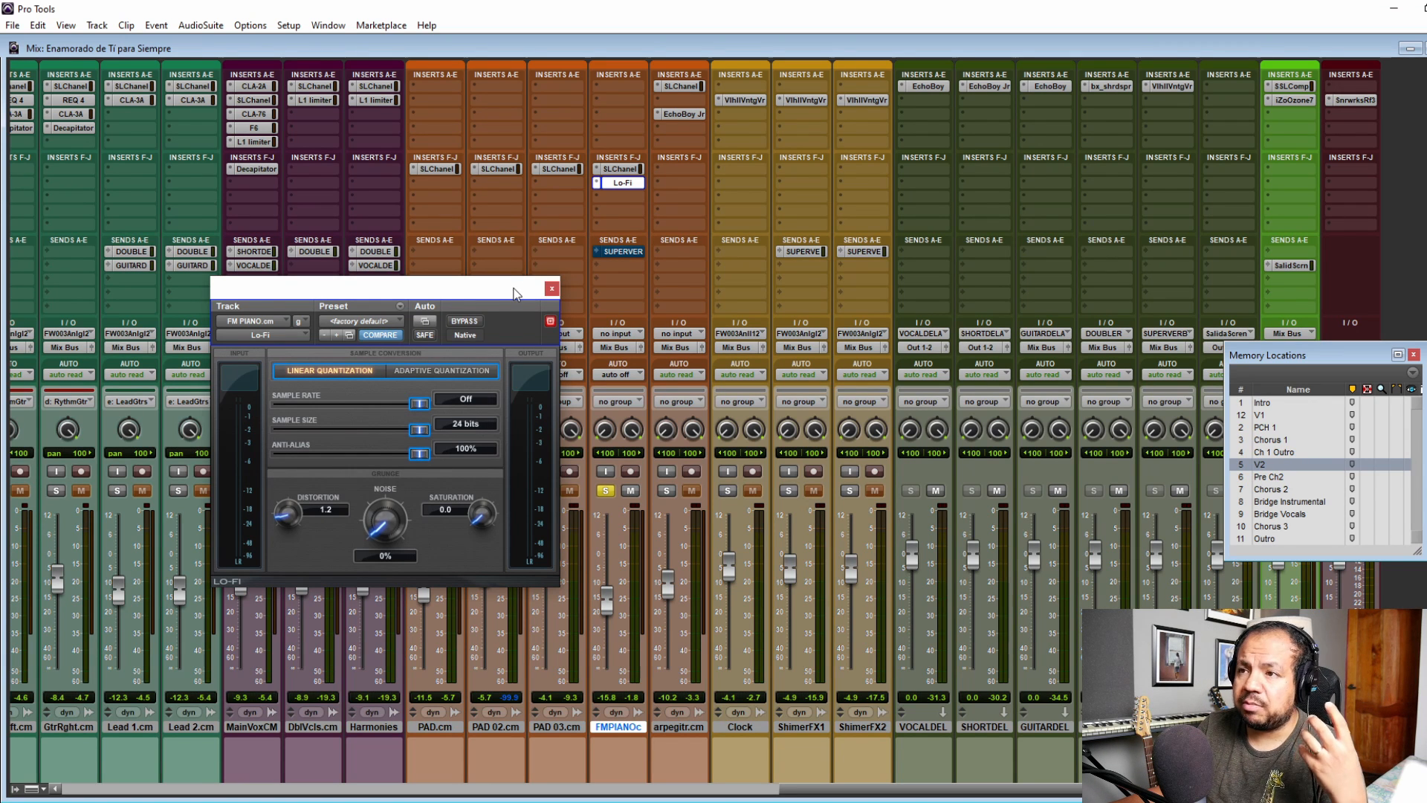
click(554, 289)
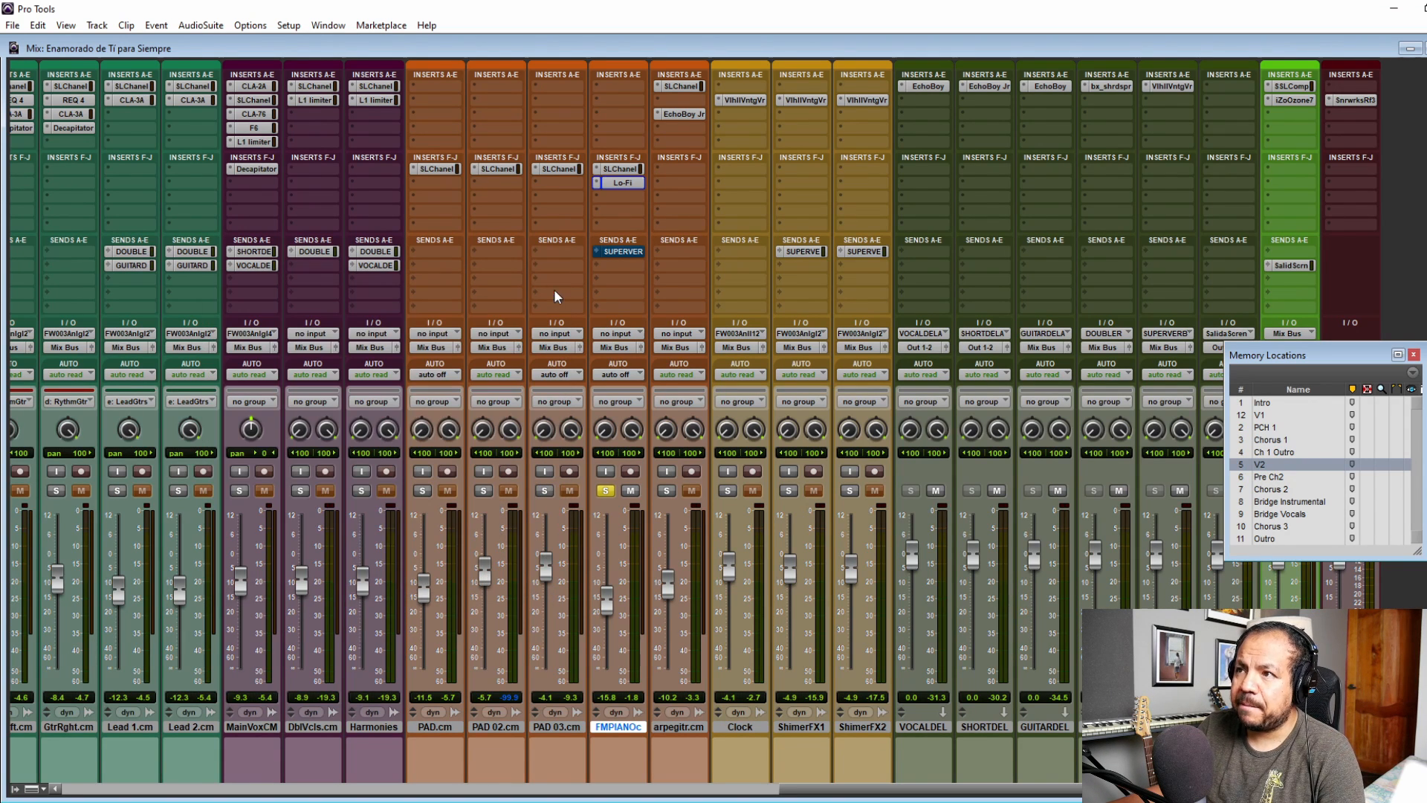
click(624, 252)
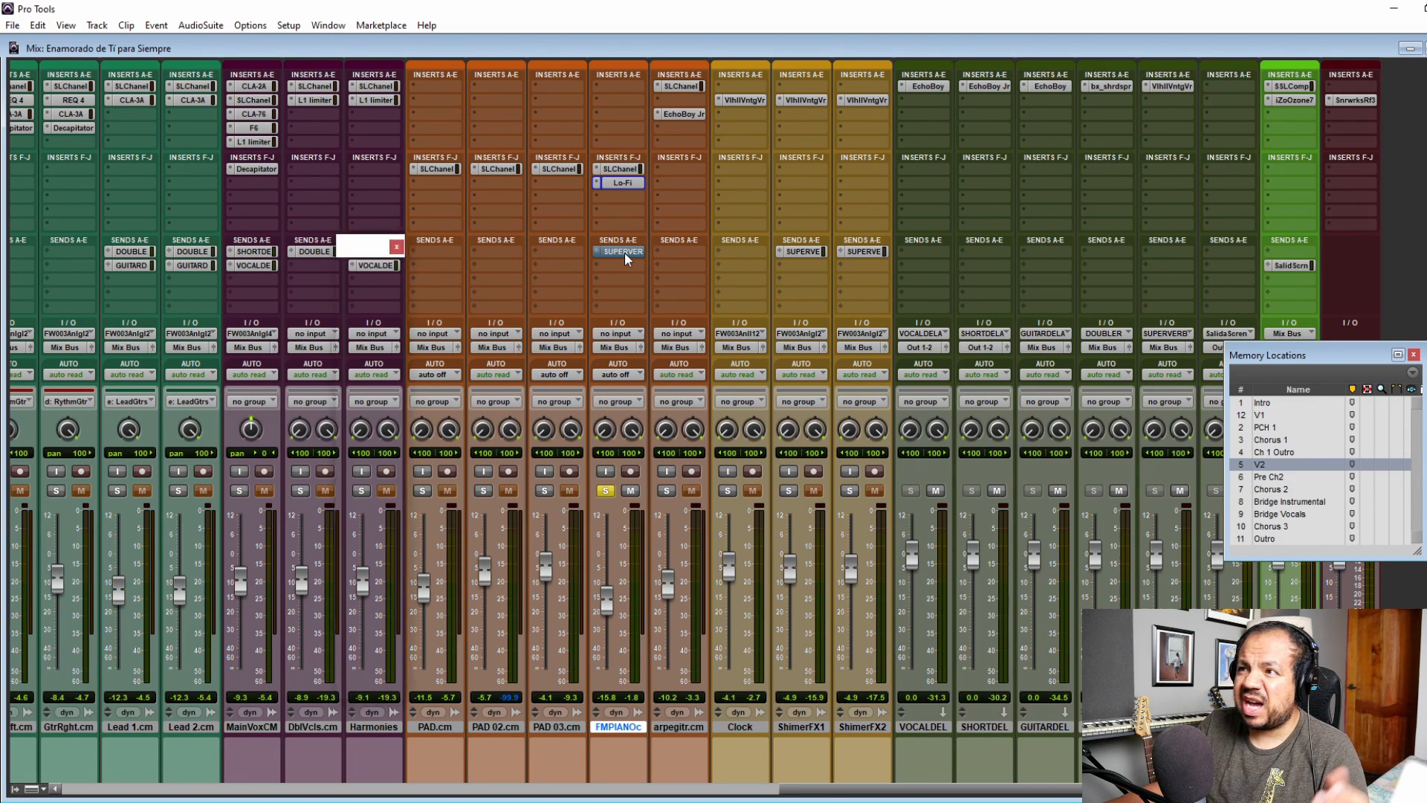
click(396, 247)
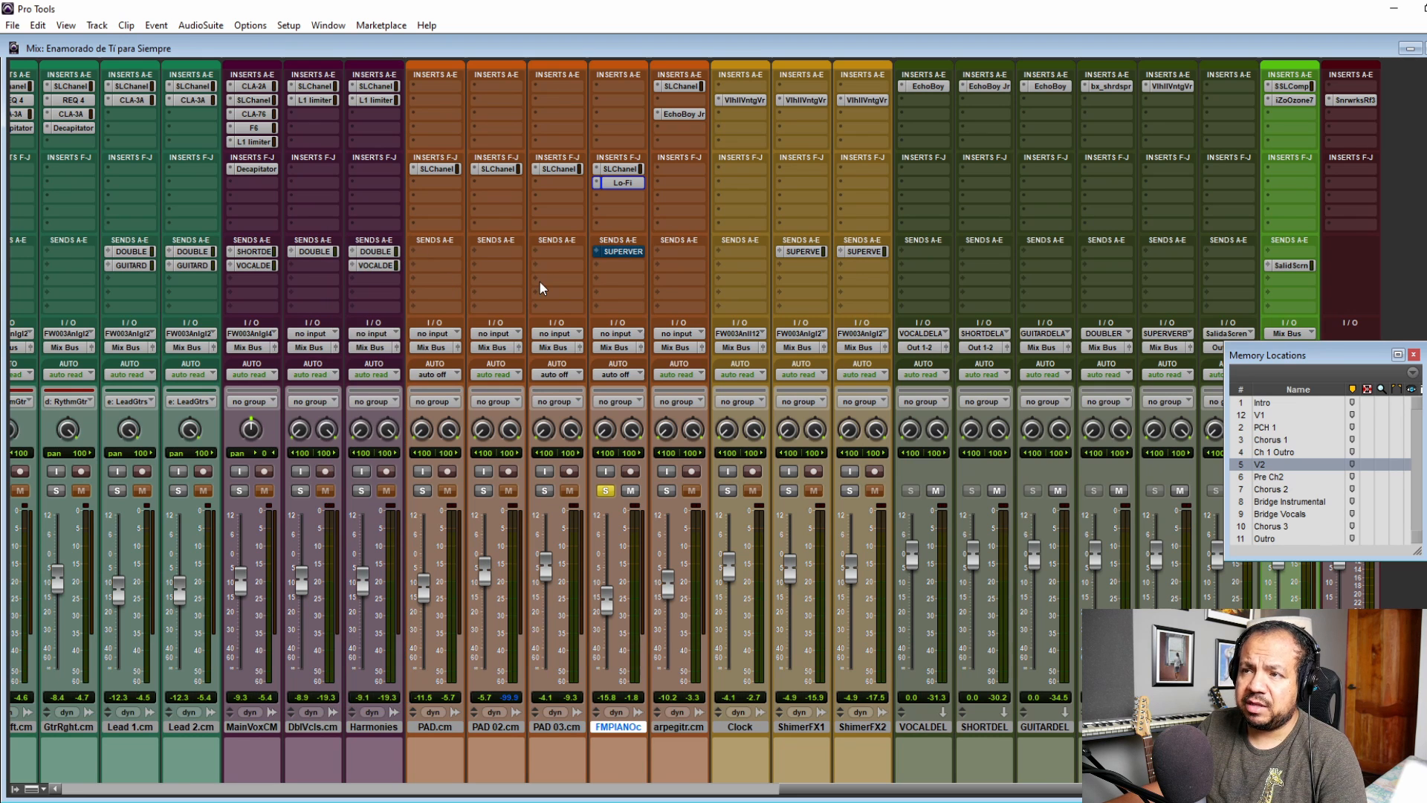
Solo the arpeggiator instead of FMPIANO and compare its SSLChannel bypassed and active from the Bridge Instrumental marker.
click(606, 490)
click(666, 490)
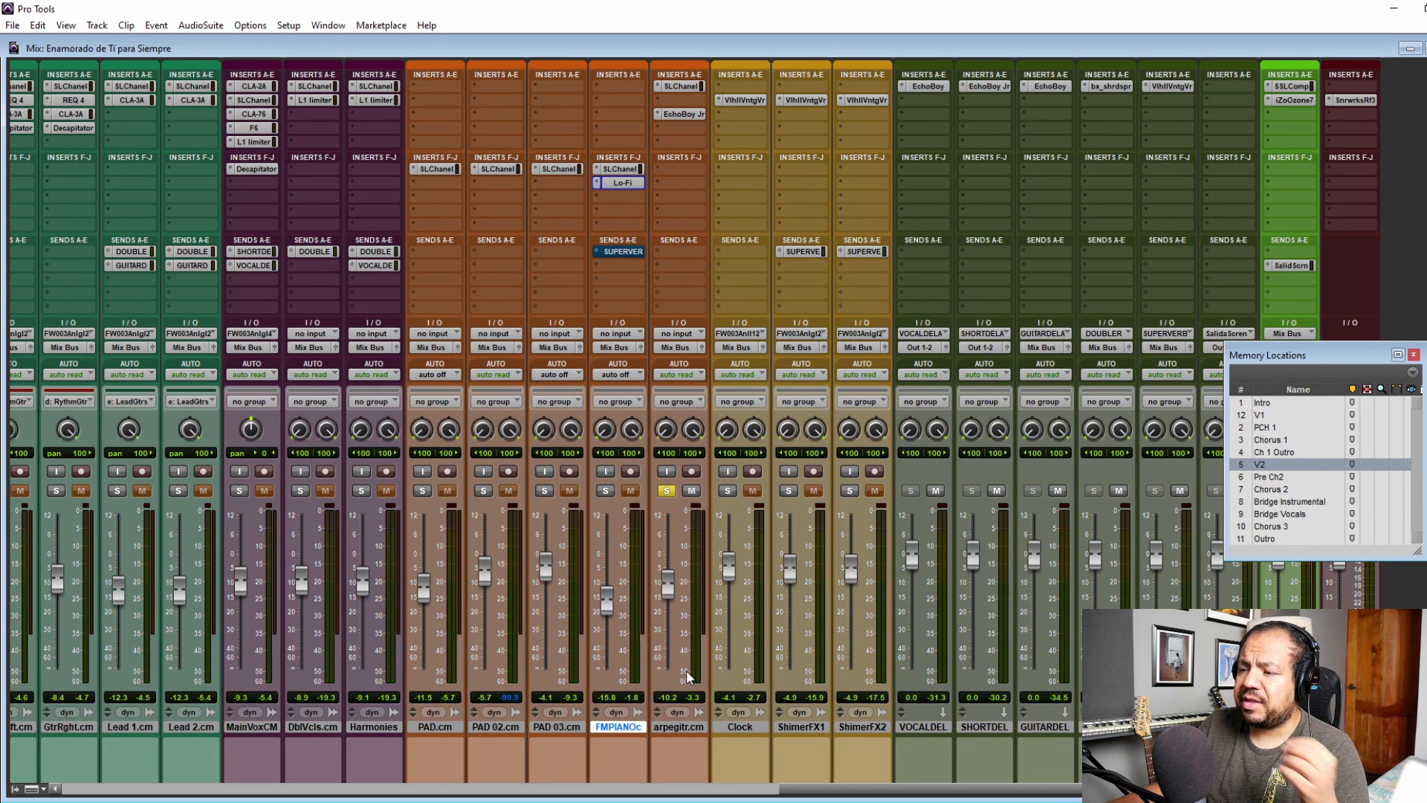
click(688, 88)
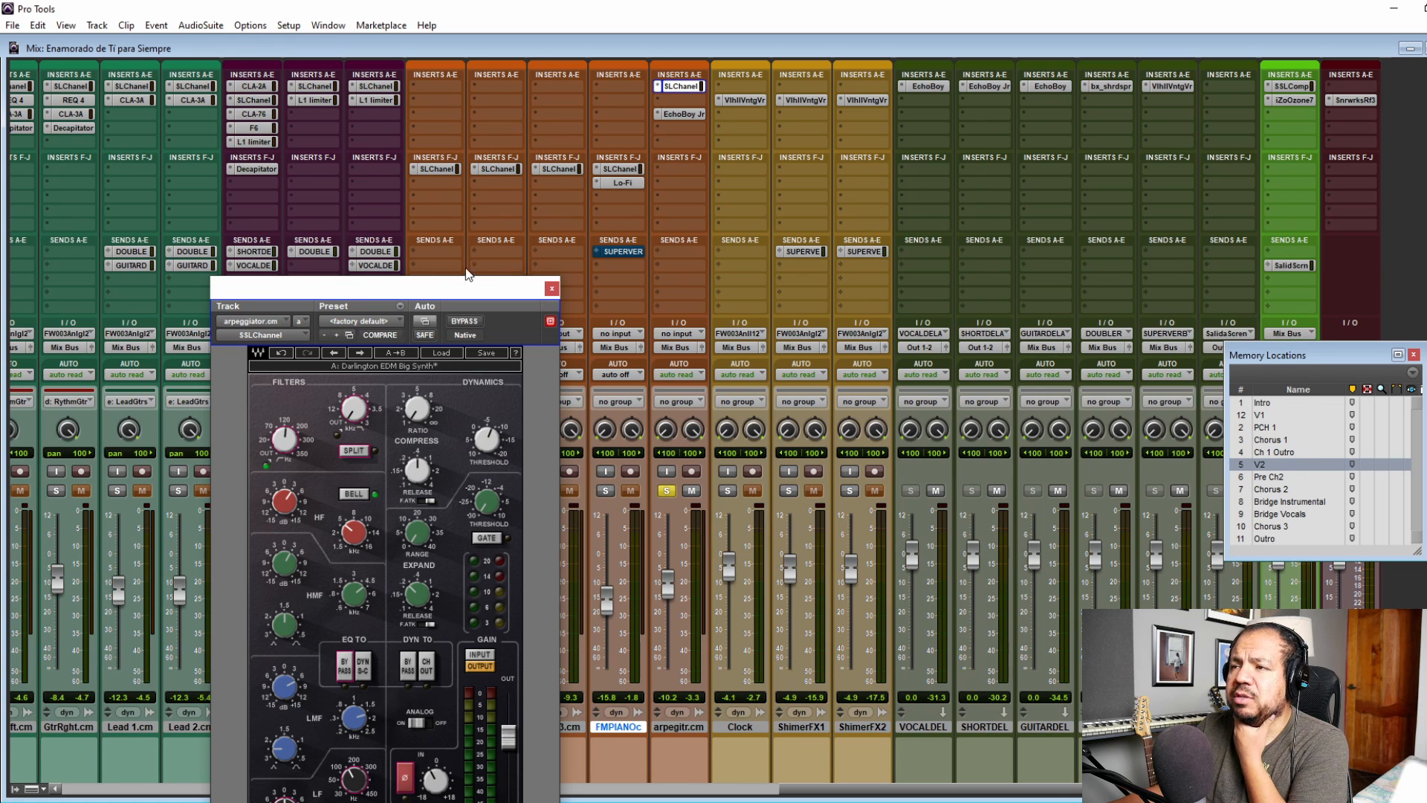
drag(409, 285, 422, 91)
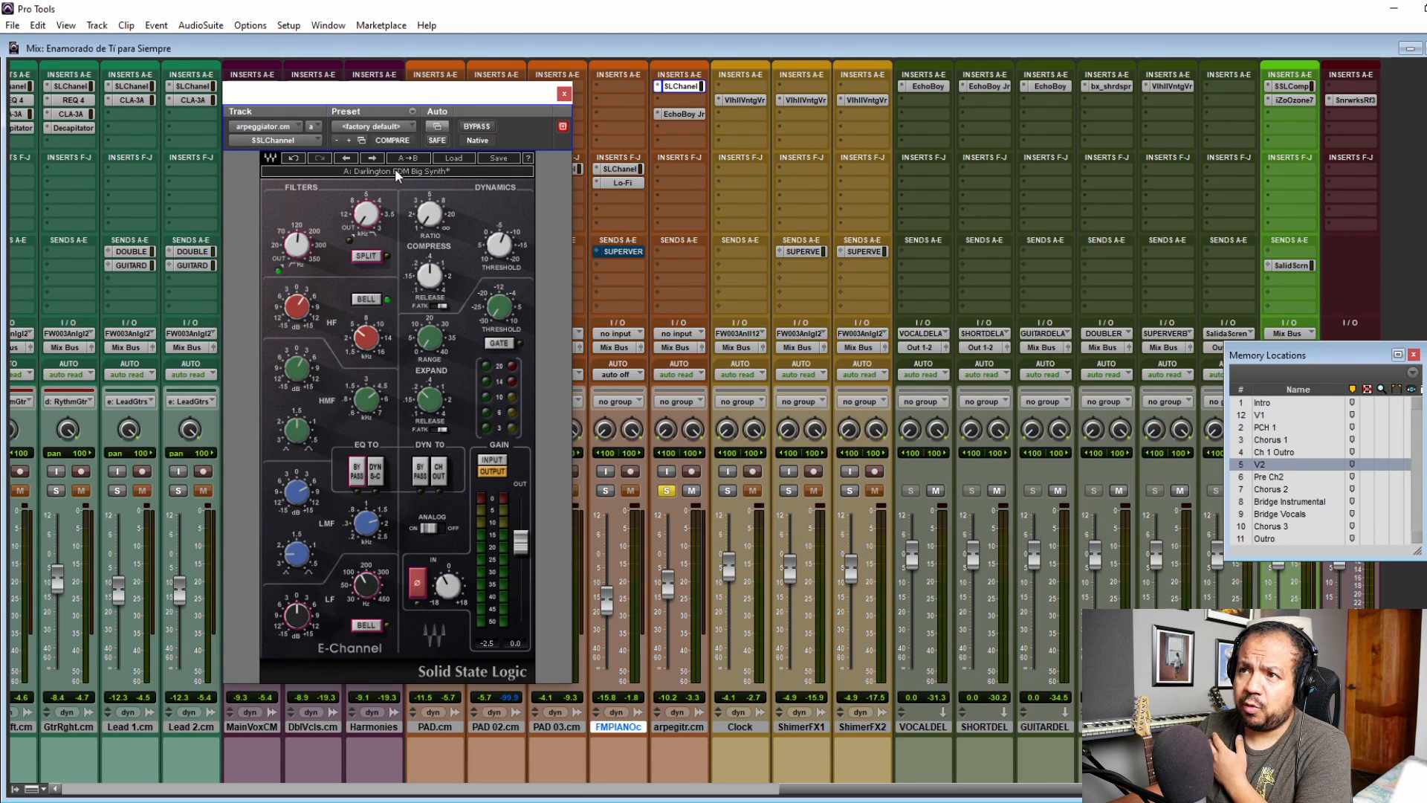
click(1259, 502)
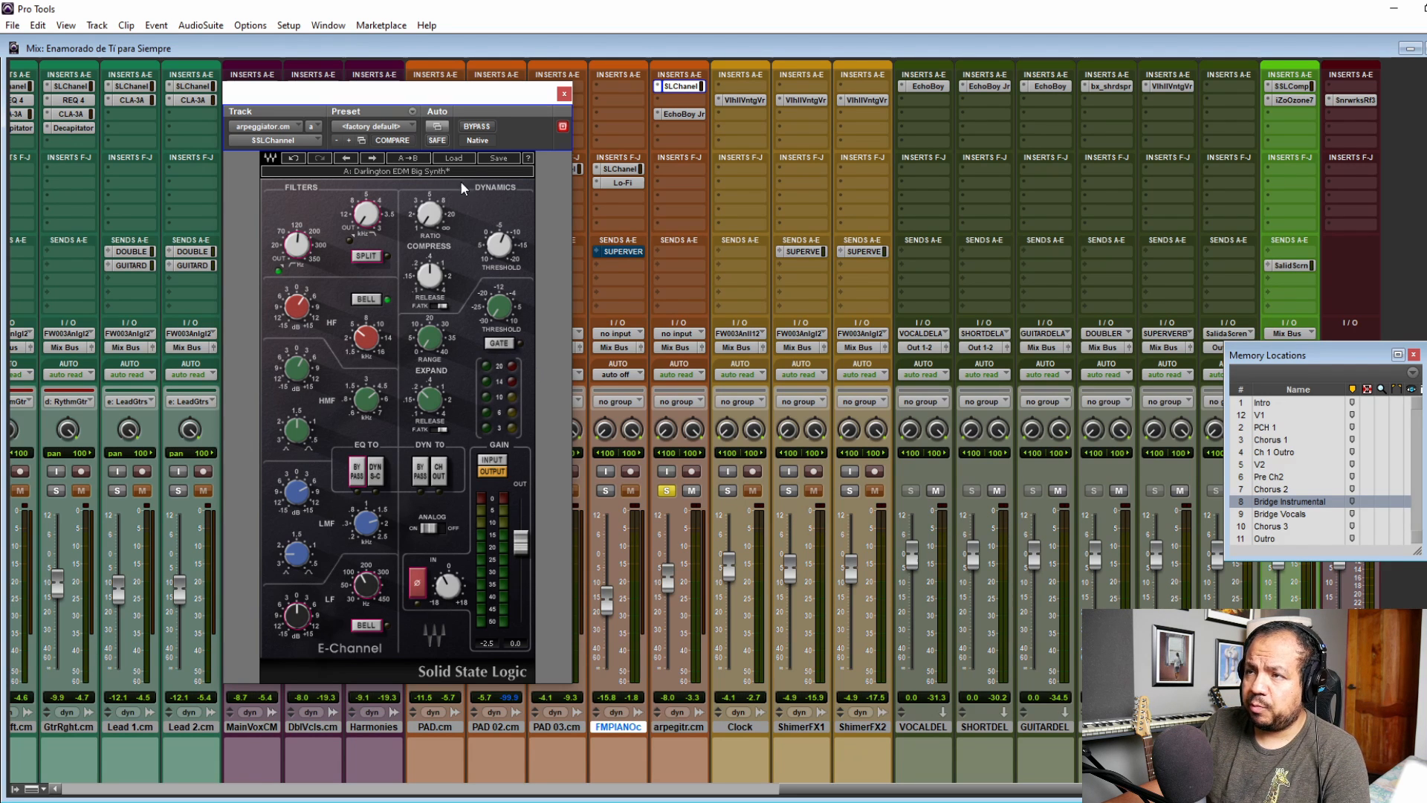
click(476, 127)
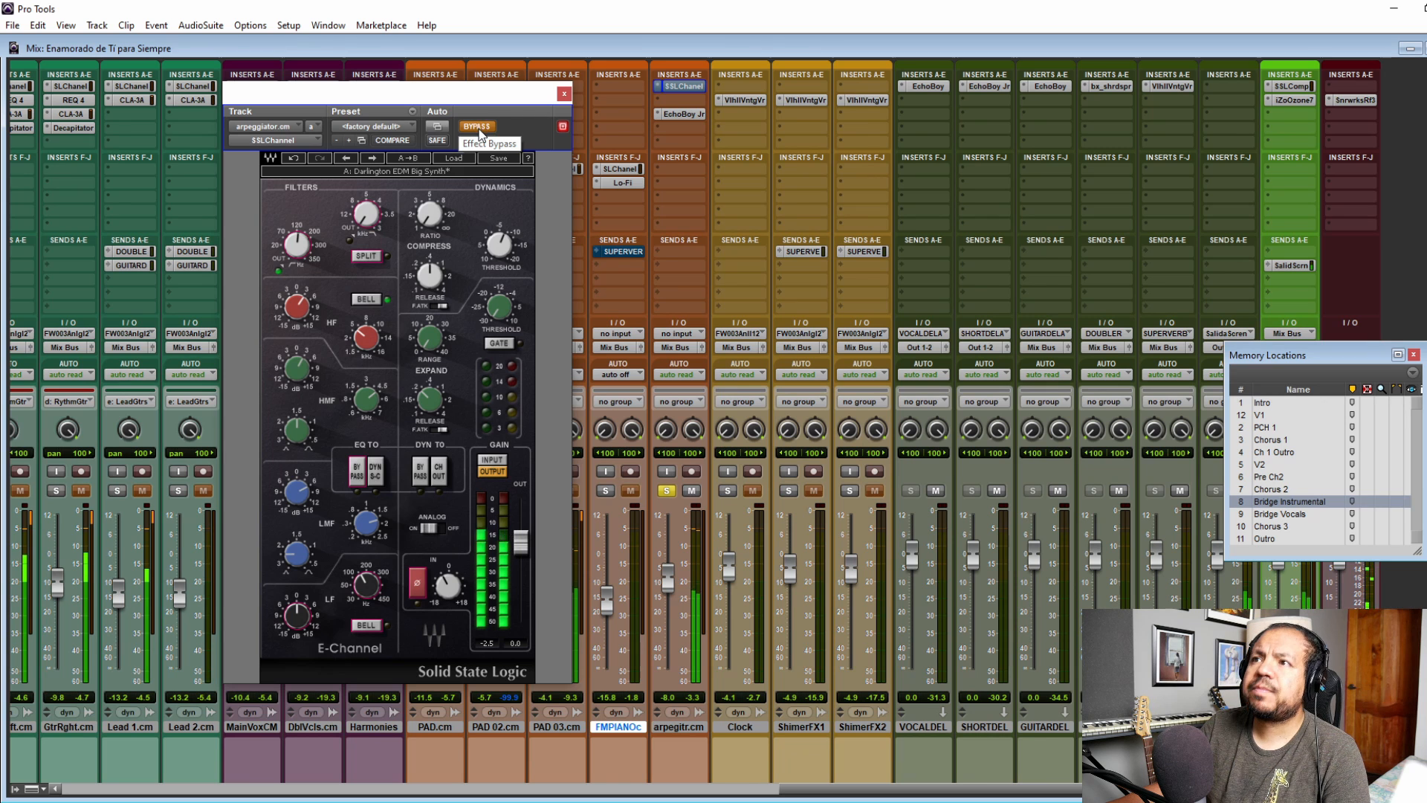
click(478, 128)
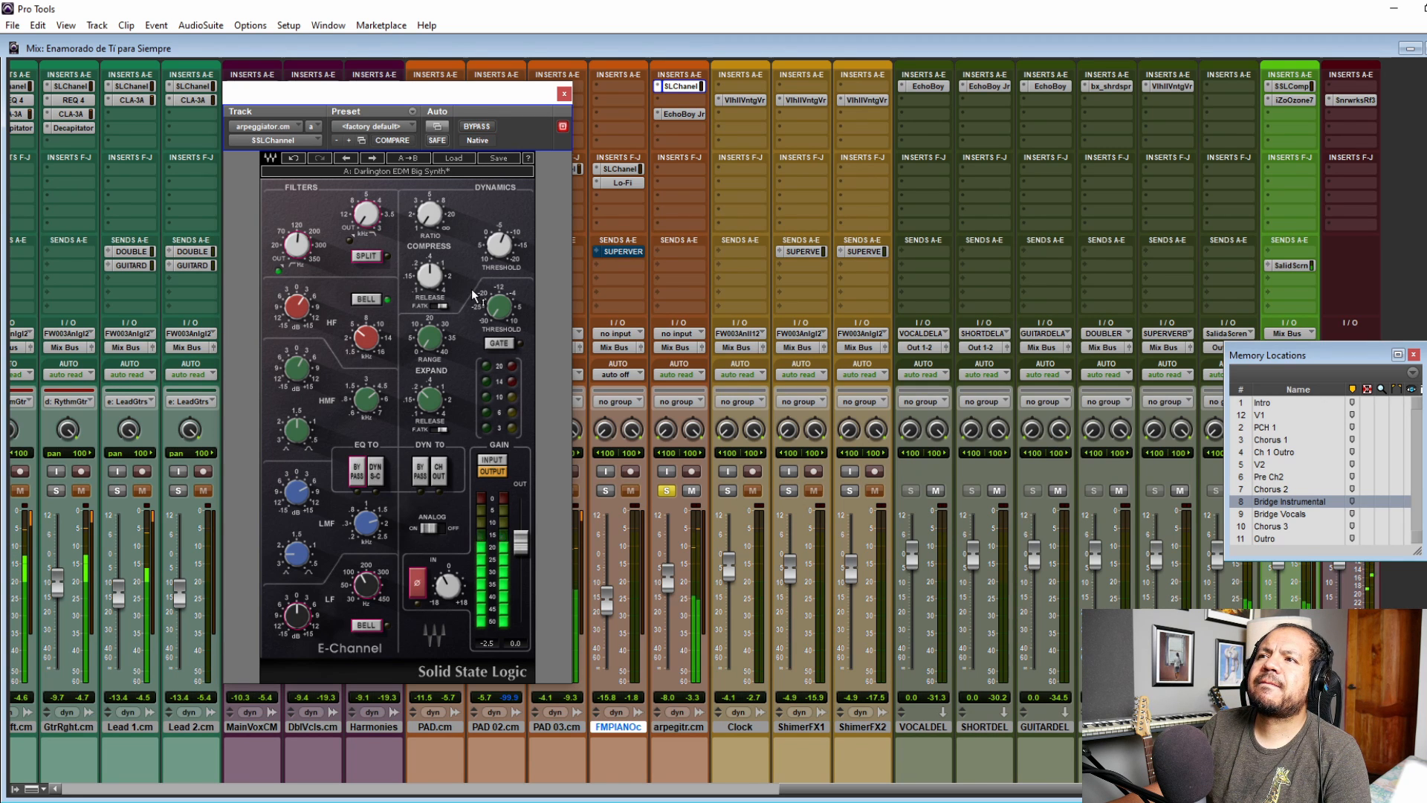
Examine the HF, HMF and LMF equalizer settings in the arpeggiator's SSLChannel.
mouse_move(471, 288)
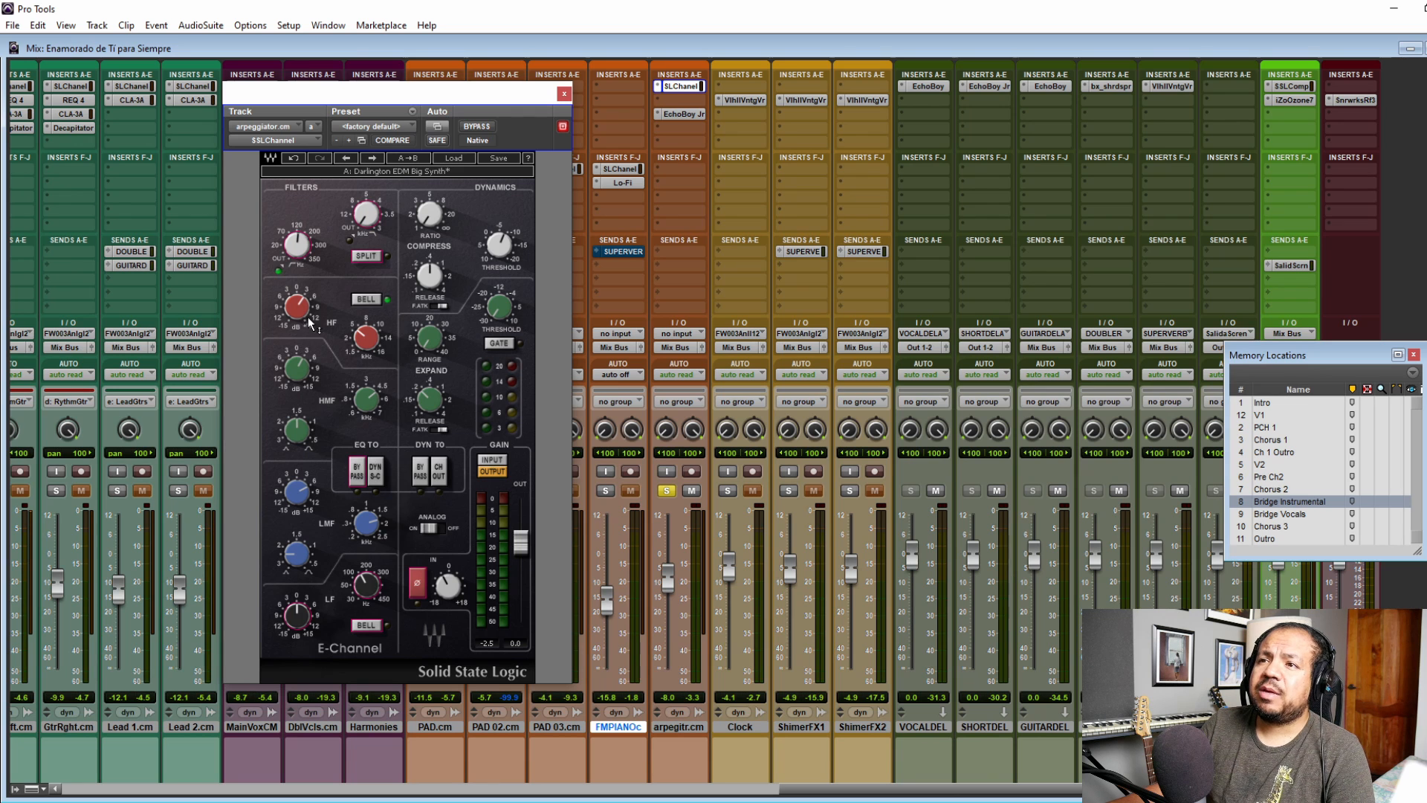
click(364, 339)
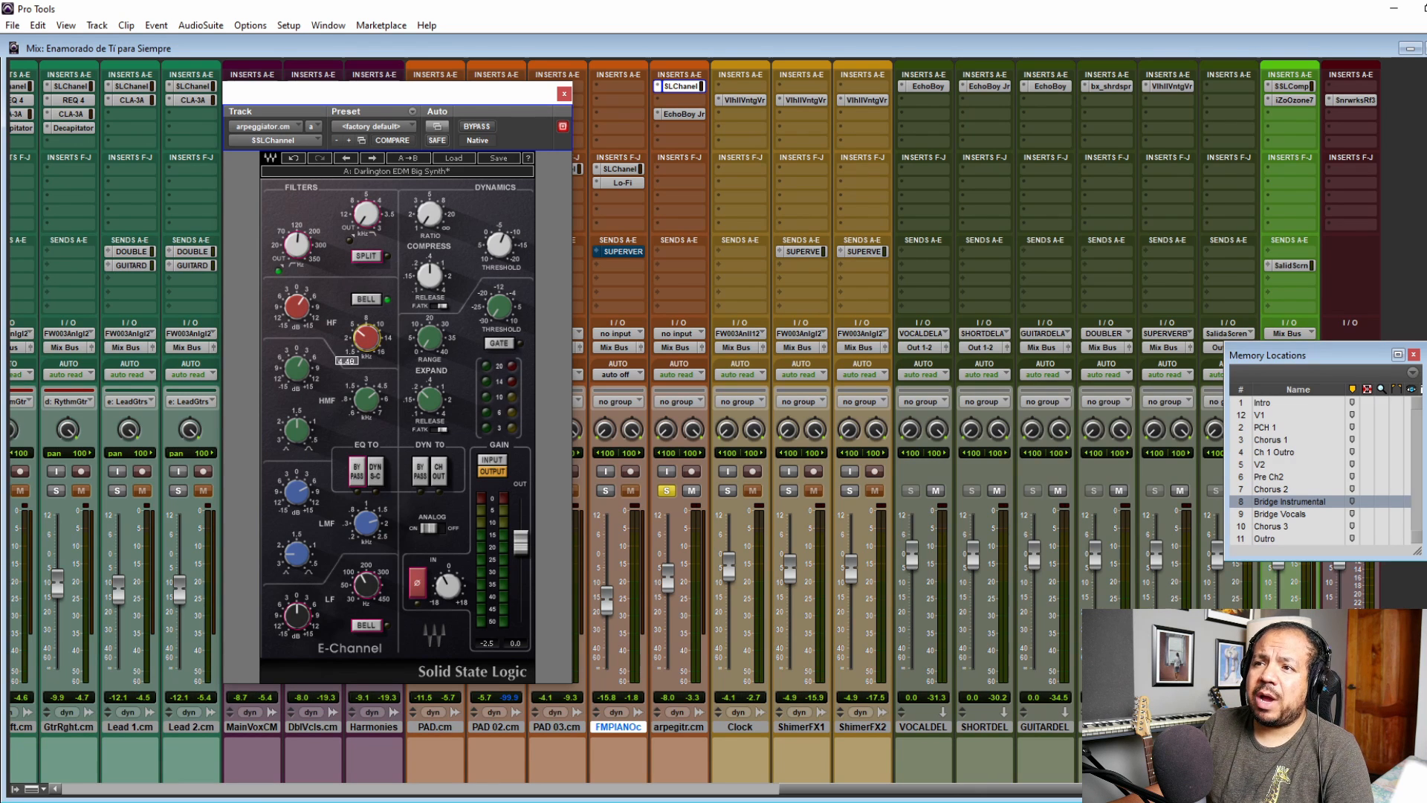
click(300, 310)
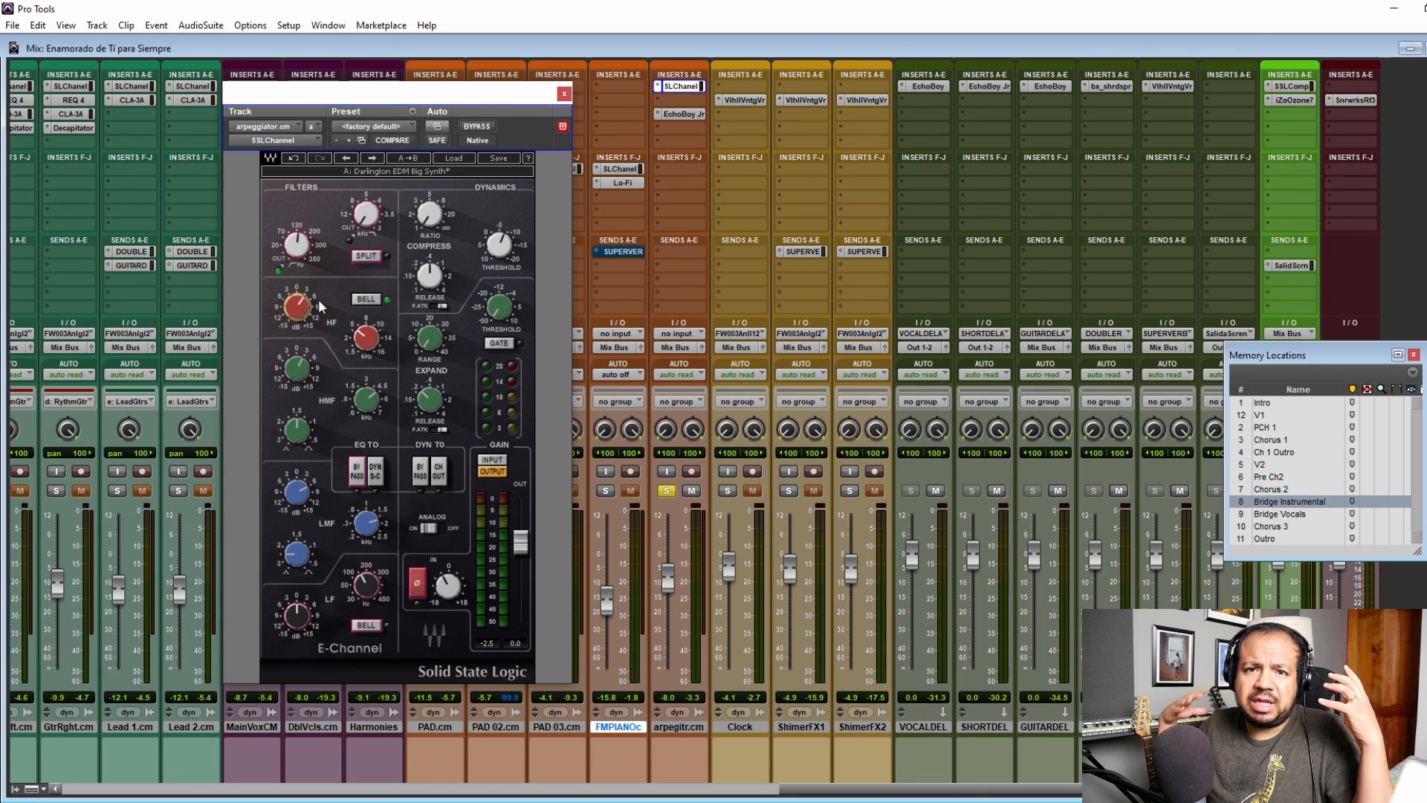
click(365, 408)
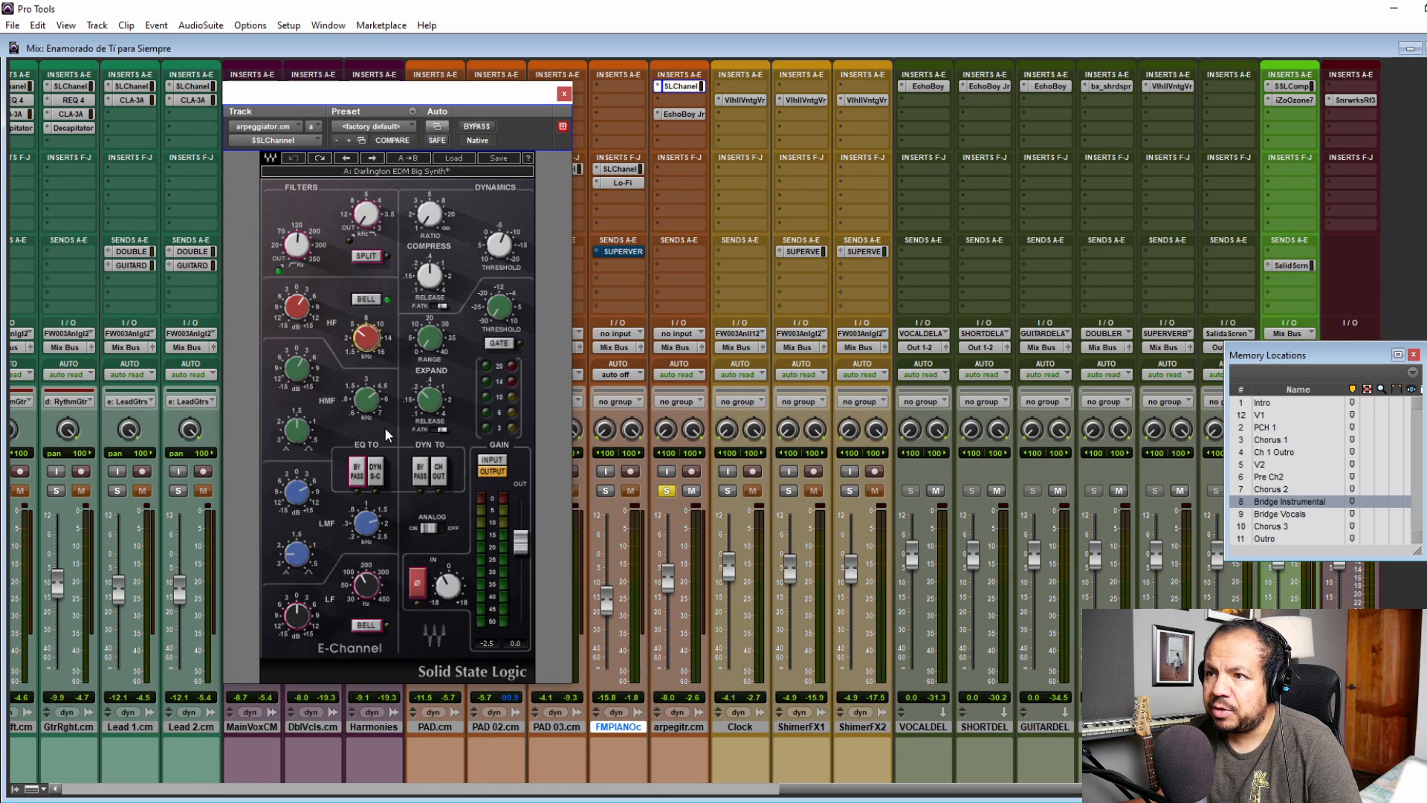
click(325, 335)
click(367, 338)
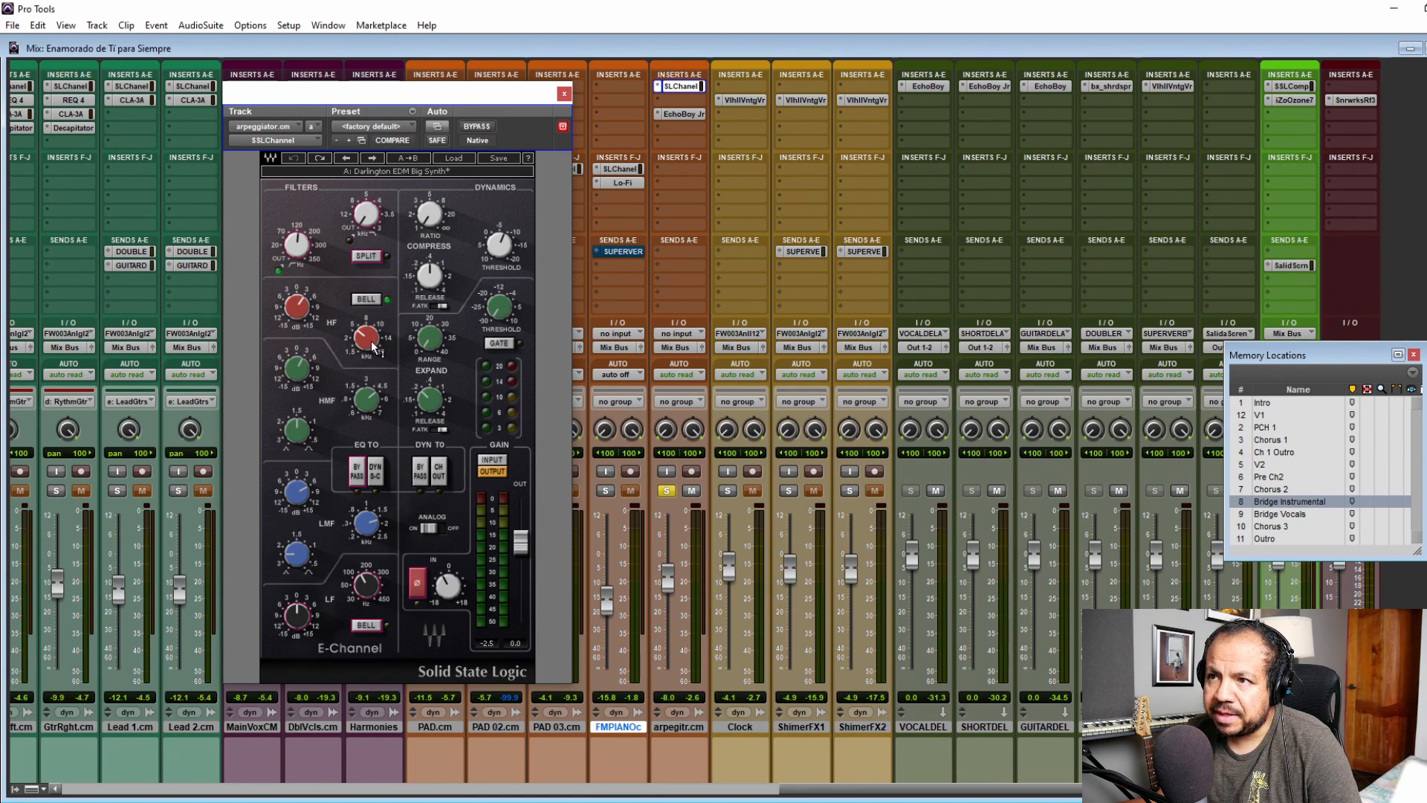
click(375, 408)
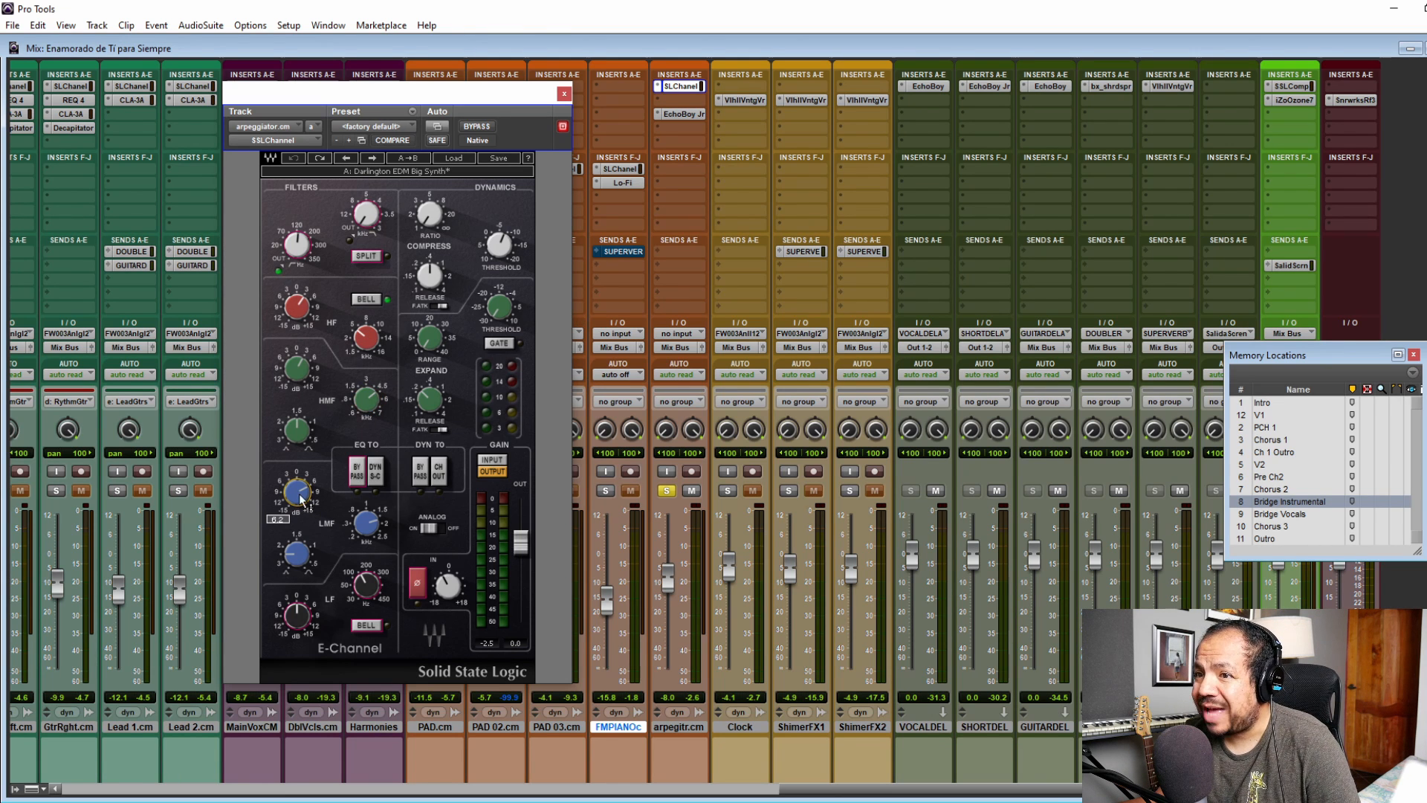
mouse_move(367, 522)
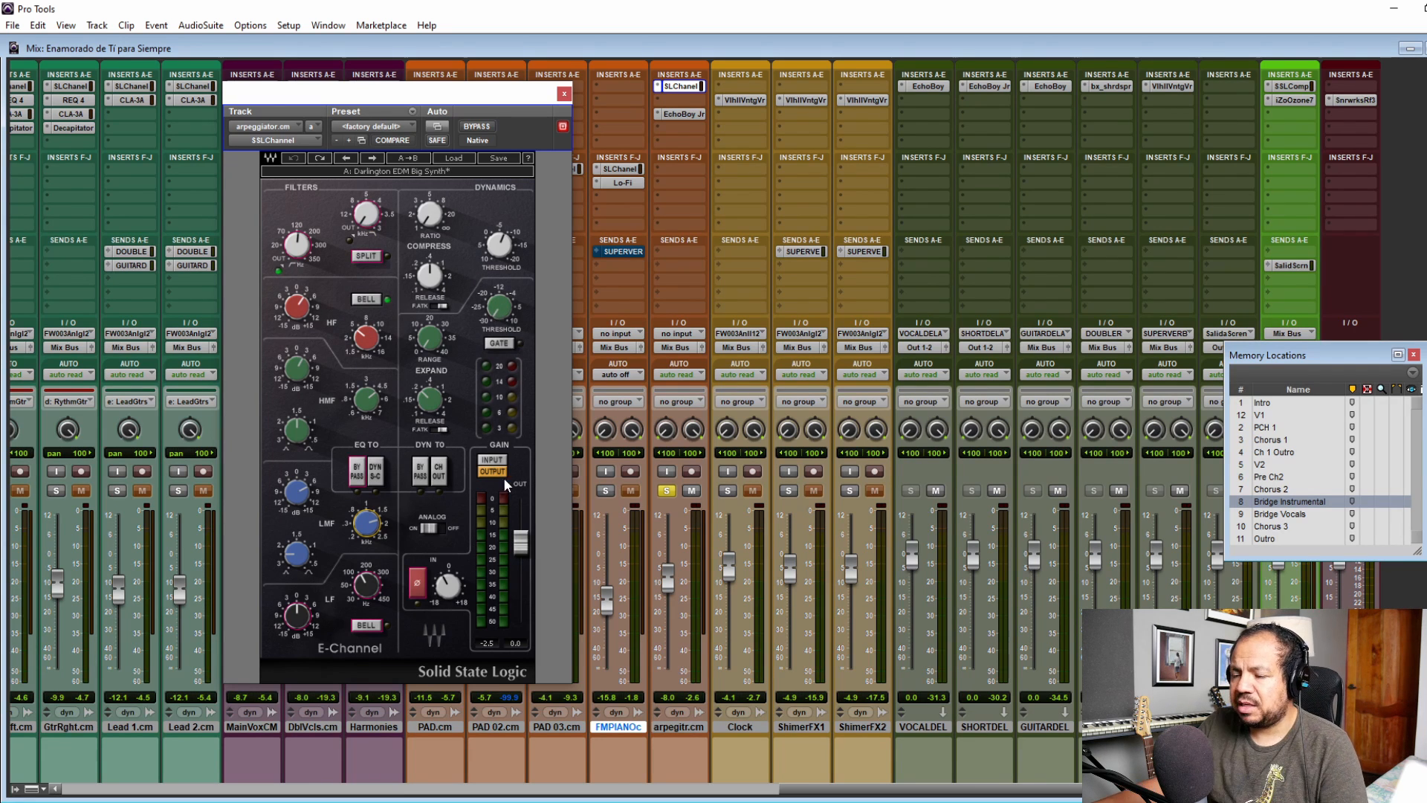
mouse_move(463, 369)
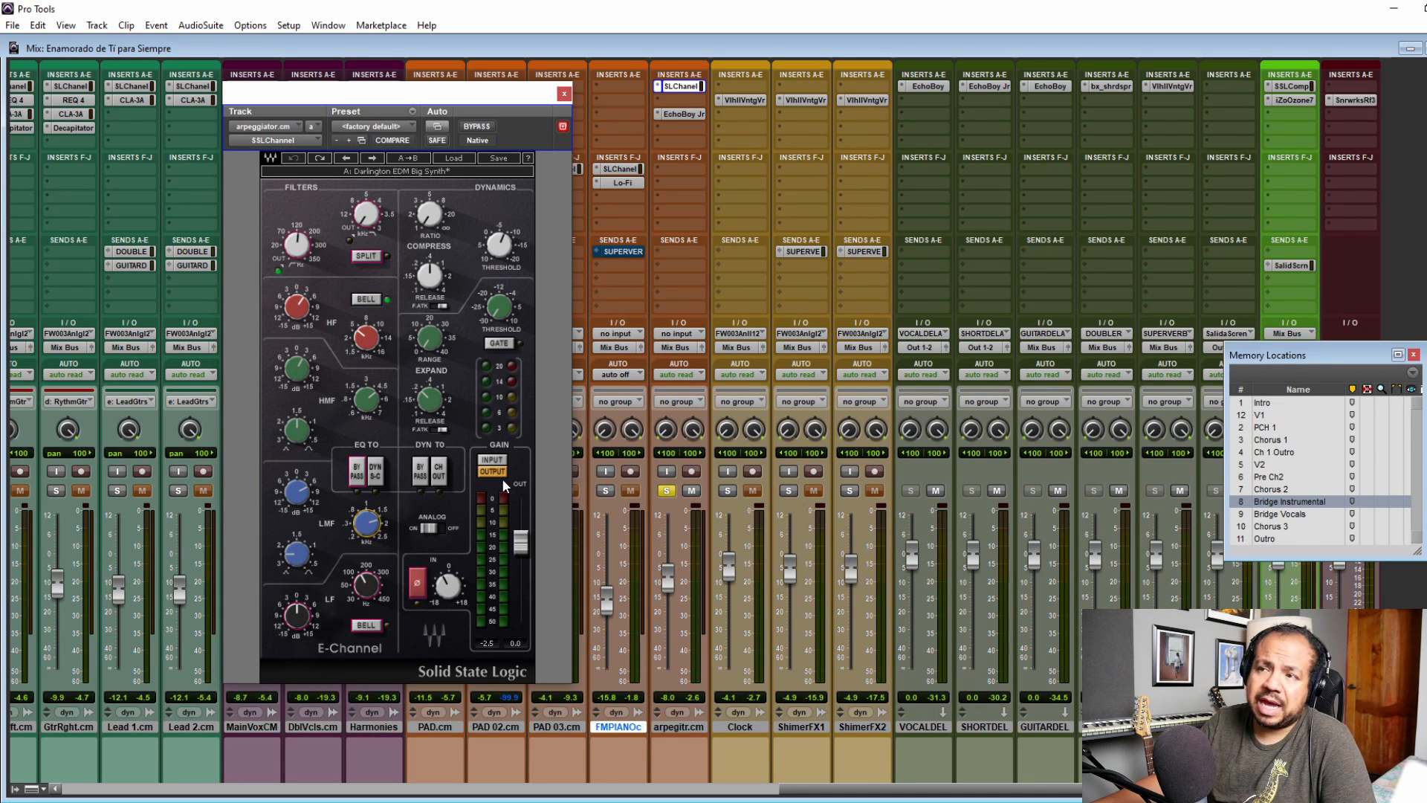
Close the SSLChannel and review the arpeggiator's EchoBoy Jr. delay settings.
click(563, 94)
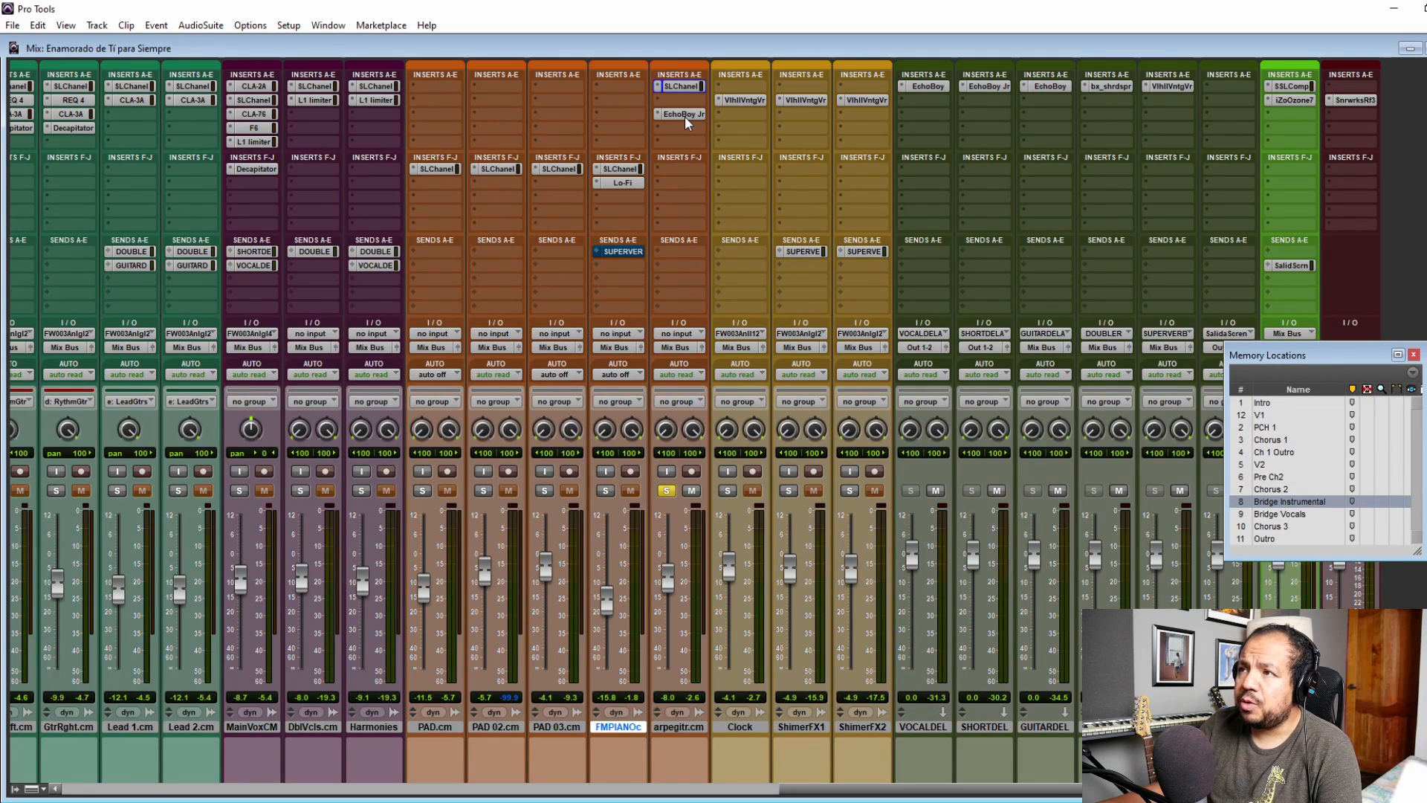
click(683, 115)
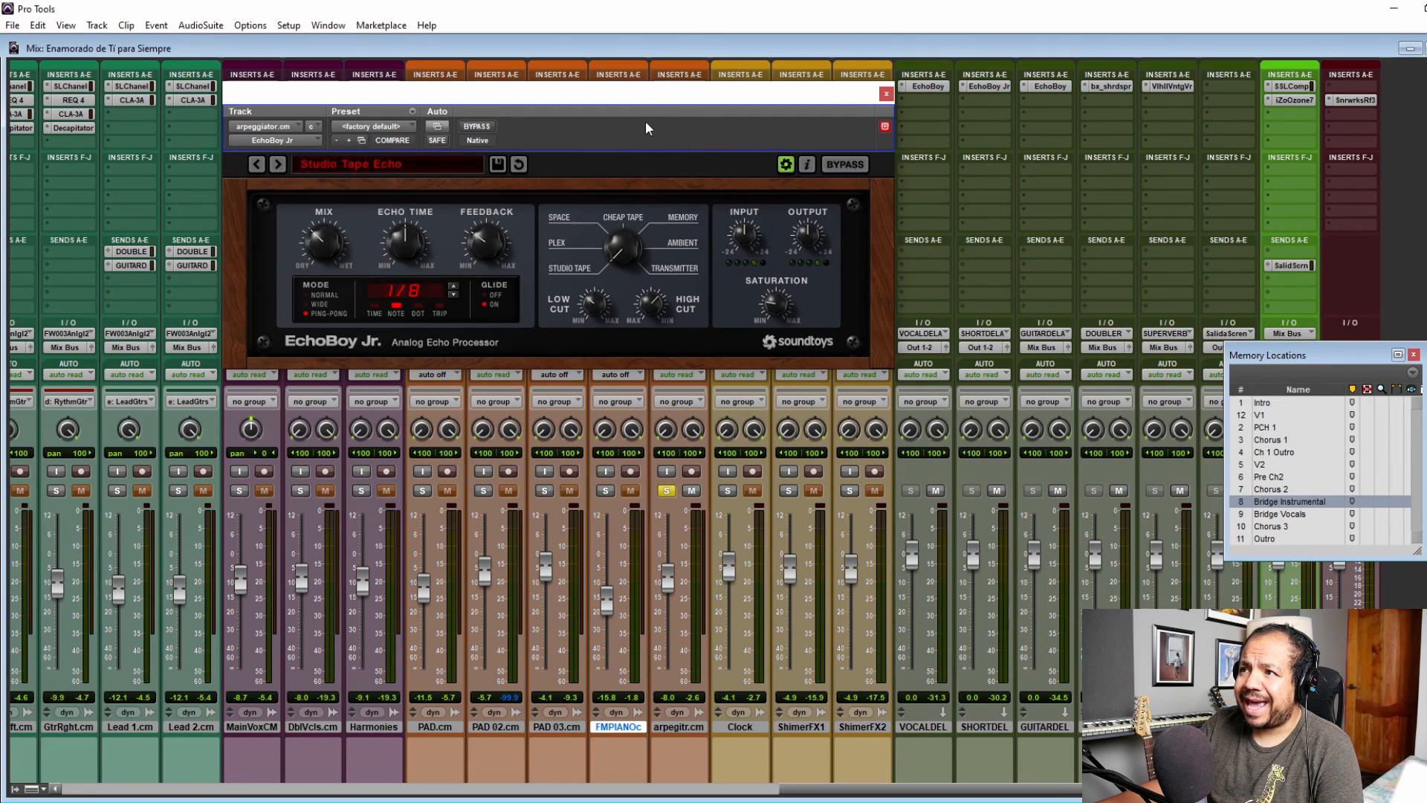
click(886, 93)
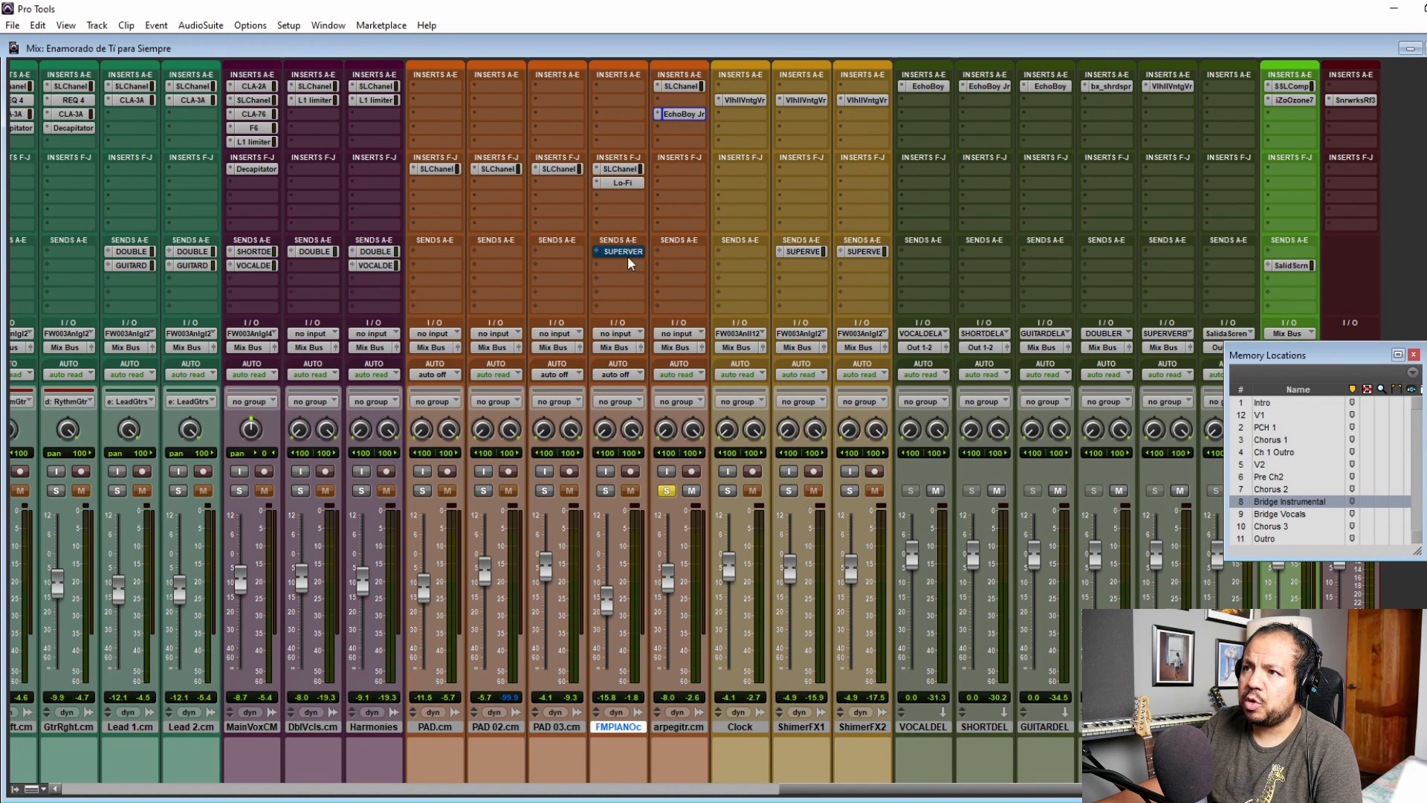
Go to the V2 marker, solo FMPIANO instead of the arpeggiator, and compare its sound with the SUPERVERB send bypassed and active.
key(KP_Decimal)
key(KP_5)
key(KP_Decimal)
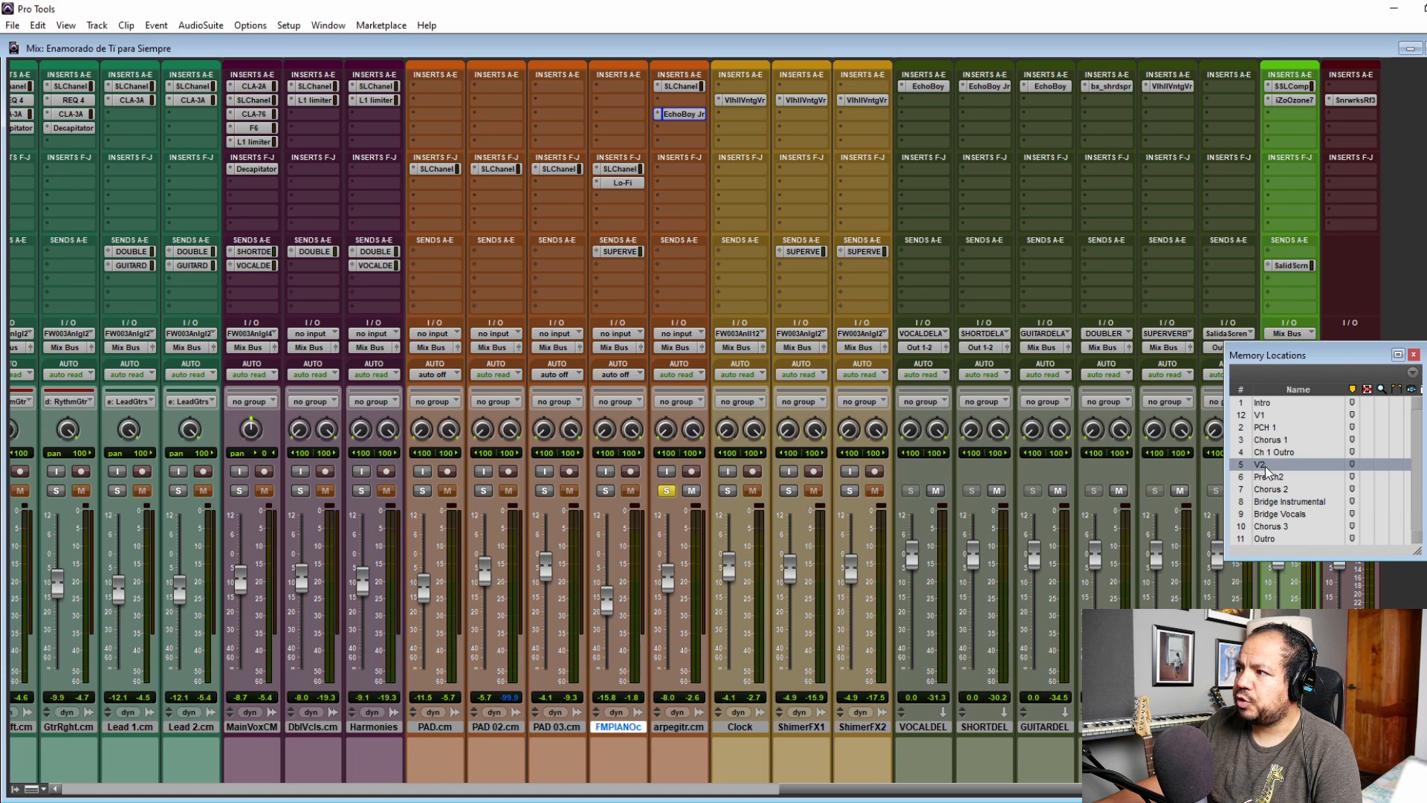
click(606, 490)
click(667, 490)
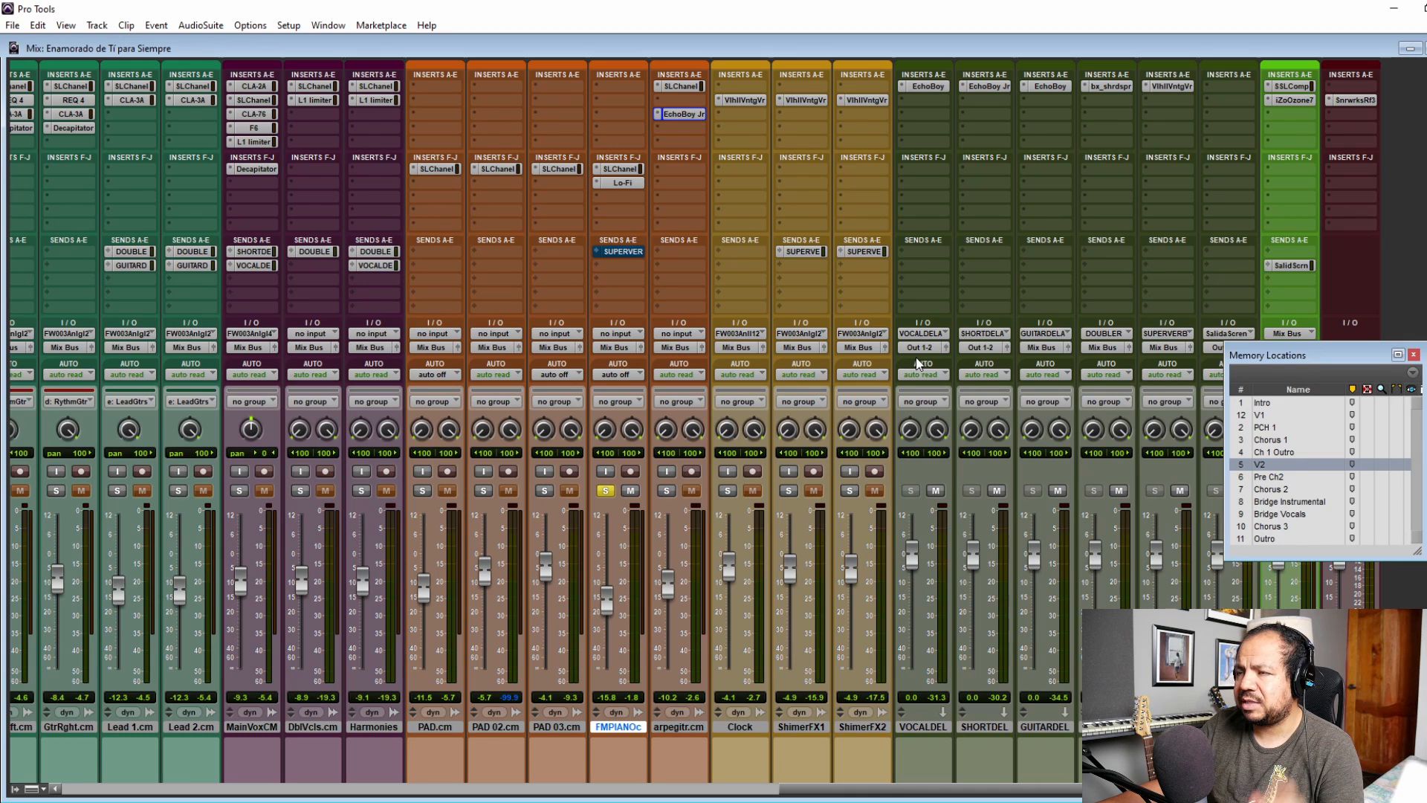
key(space)
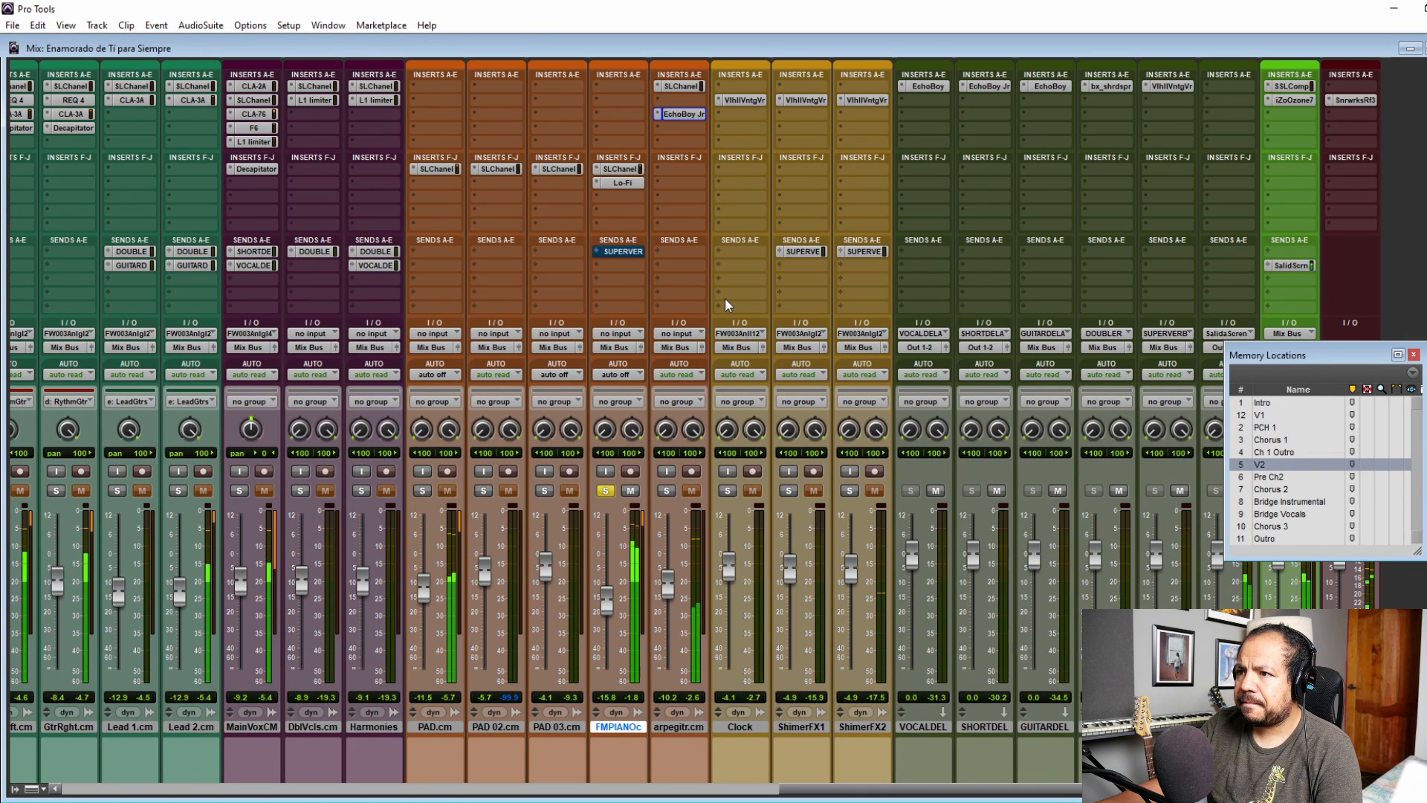
click(624, 251)
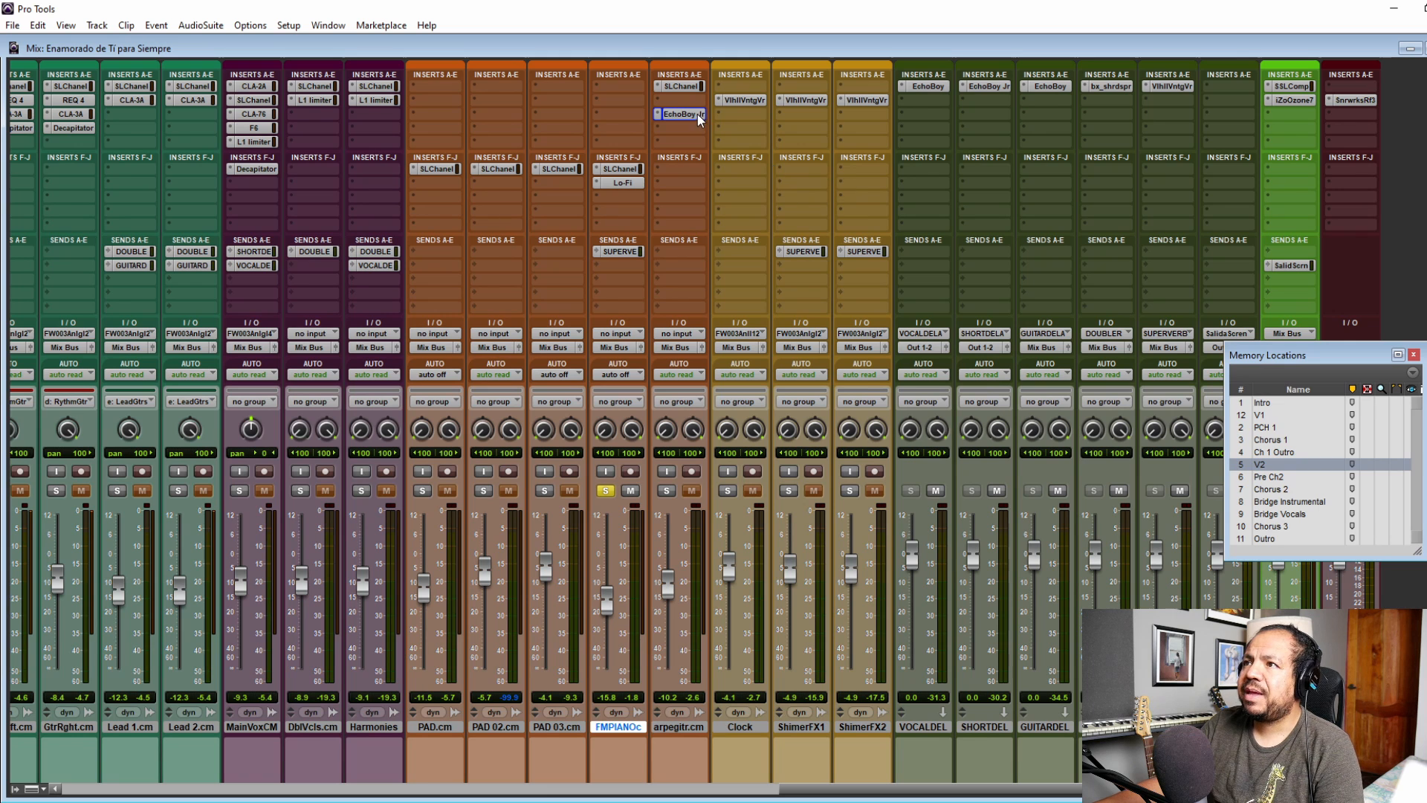
Solo the arpeggiator from the Bridge Instrumental marker, compare its sound with EchoBoy Jr. bypassed and active, and unsolo it.
click(605, 491)
click(667, 491)
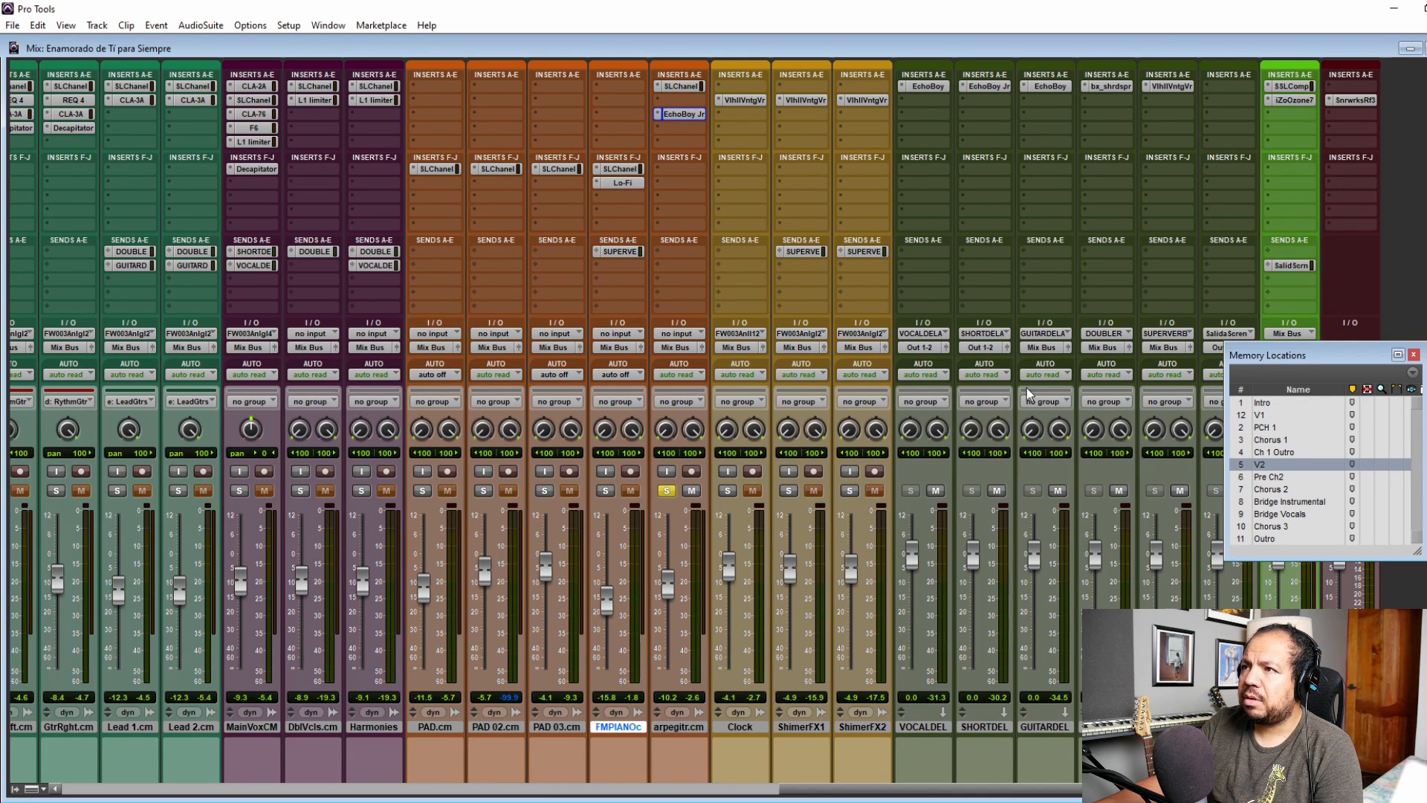
click(1289, 503)
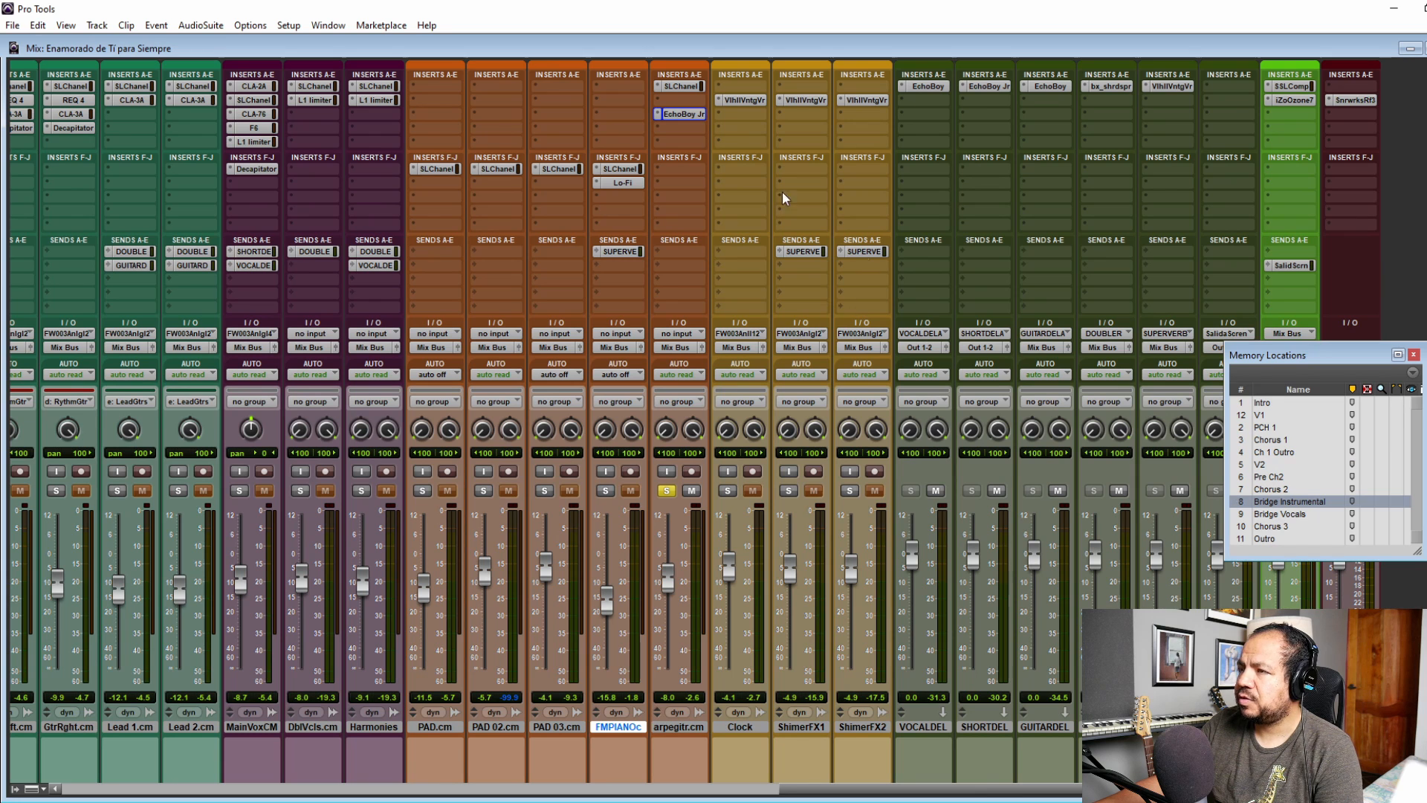
ctrl+click(691, 114)
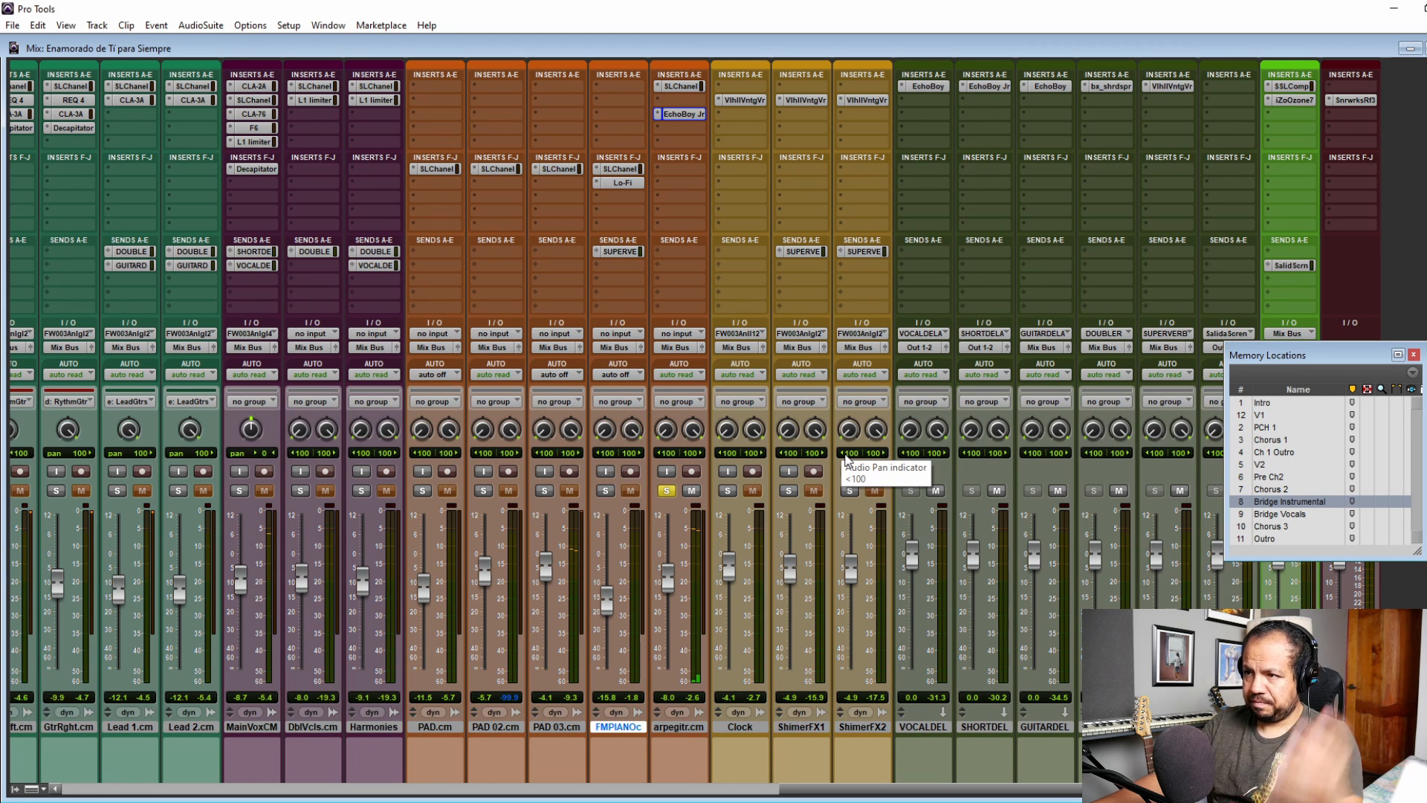
click(668, 492)
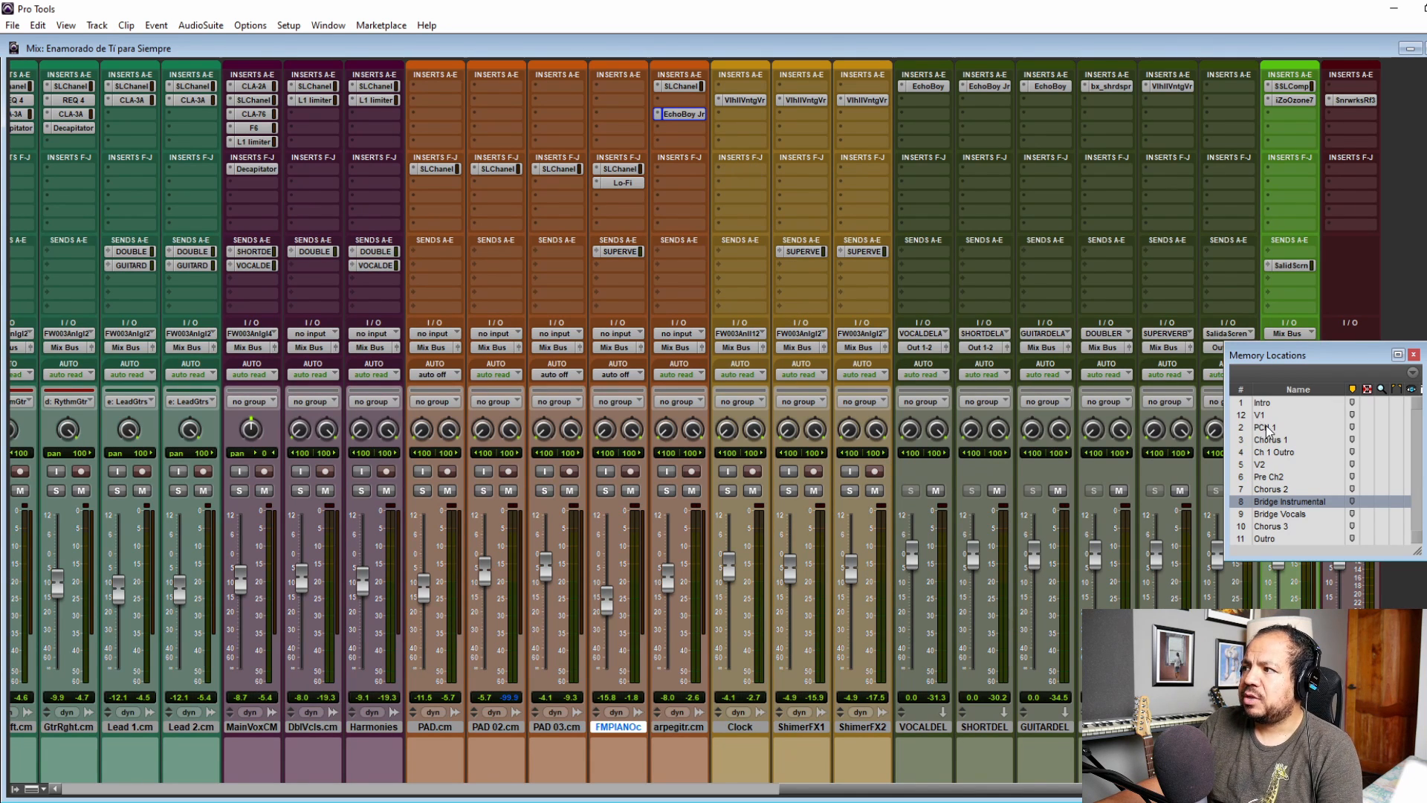
Go to the Intro marker and review the ValhallaVintageVerb settings on the Clock track.
click(1272, 403)
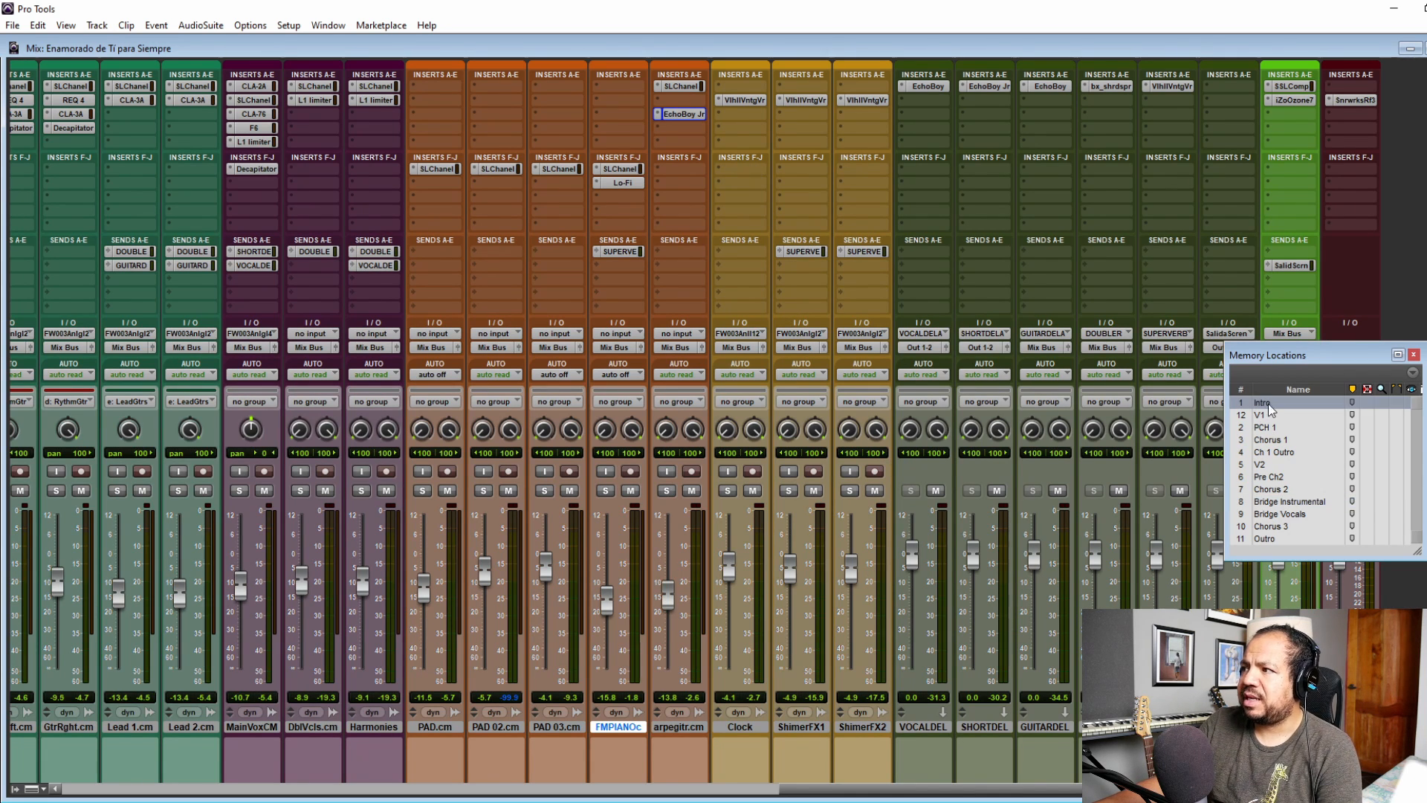
click(742, 100)
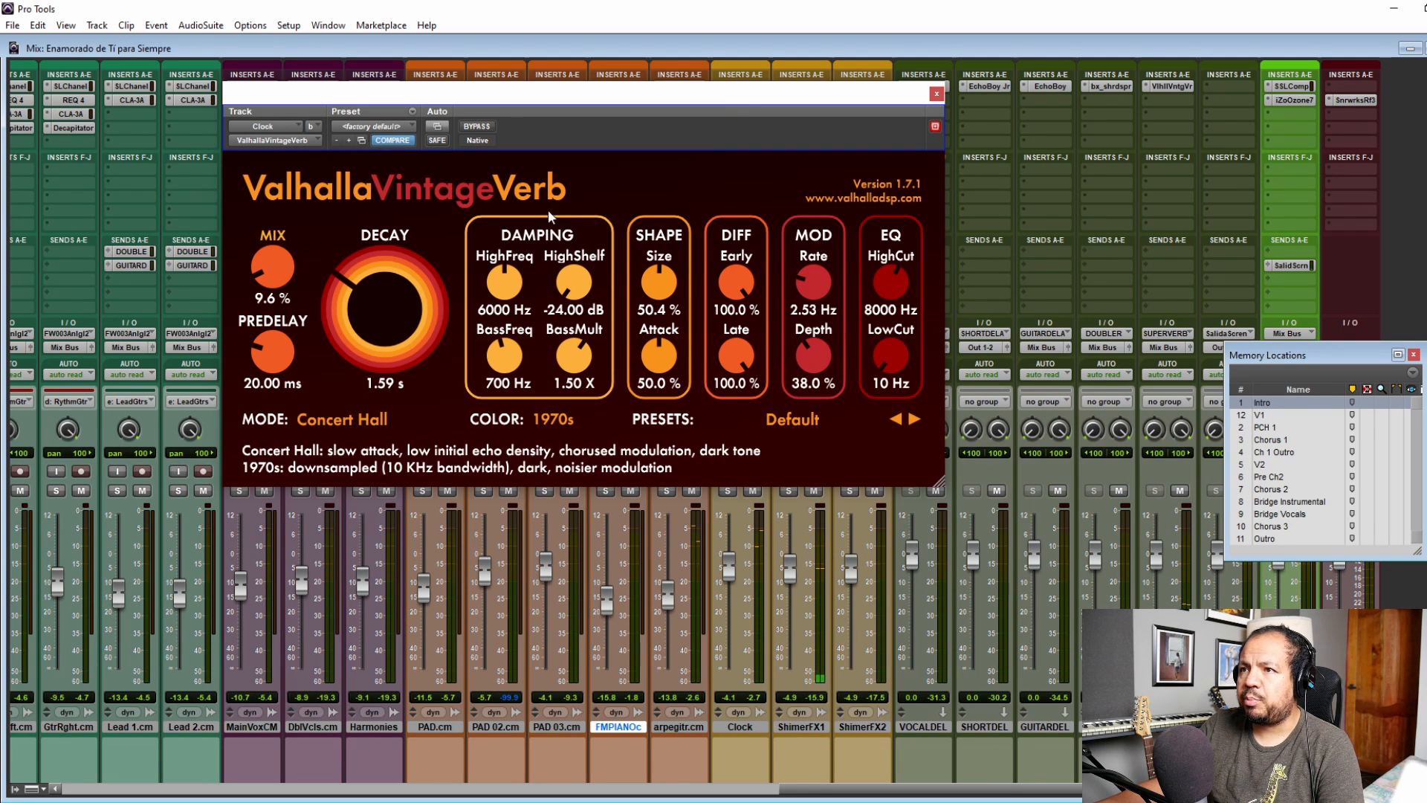
click(936, 94)
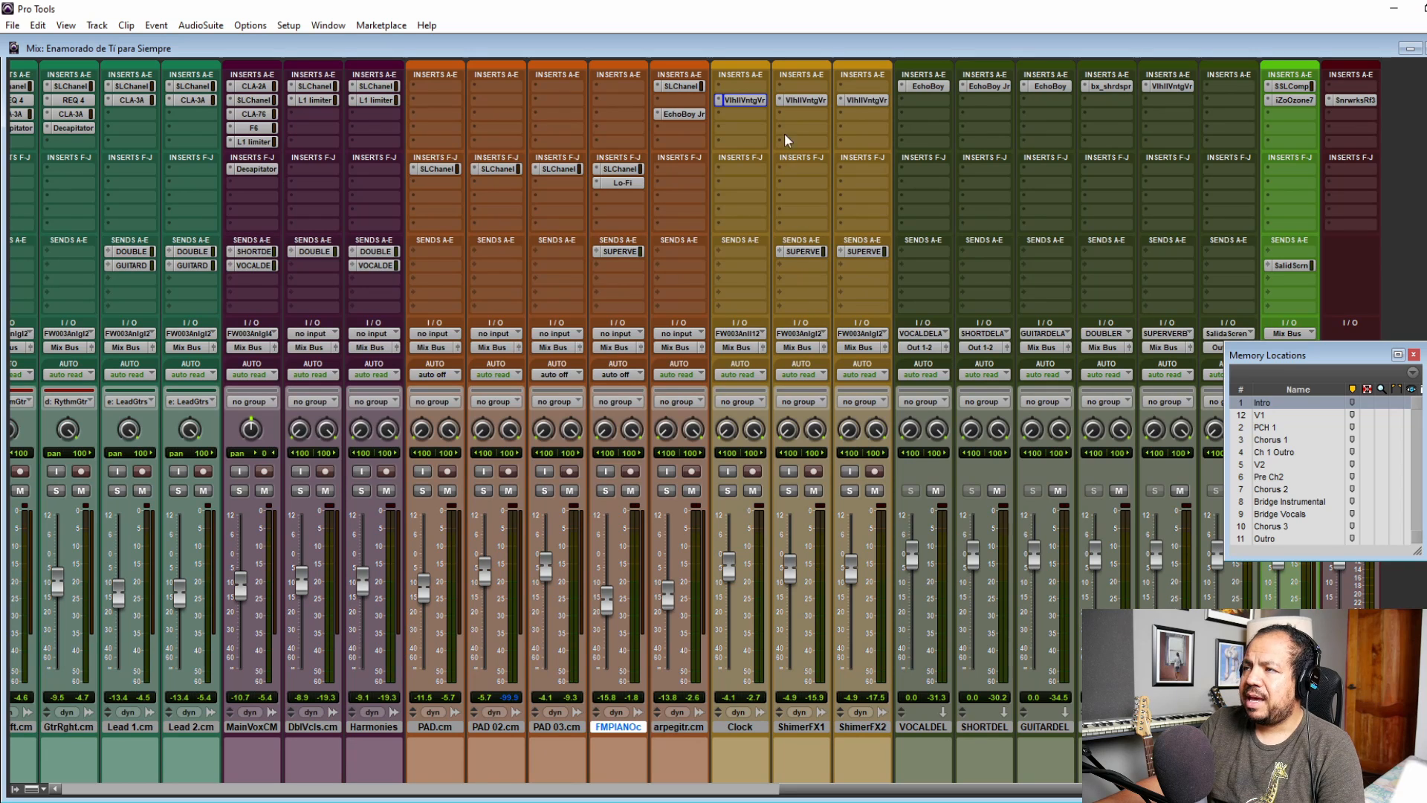
Play ShimerFX1 and ShimerFX2 soloed with their reverbs bypassed, and reactivate both ValhallaVintageVerb inserts.
click(805, 101)
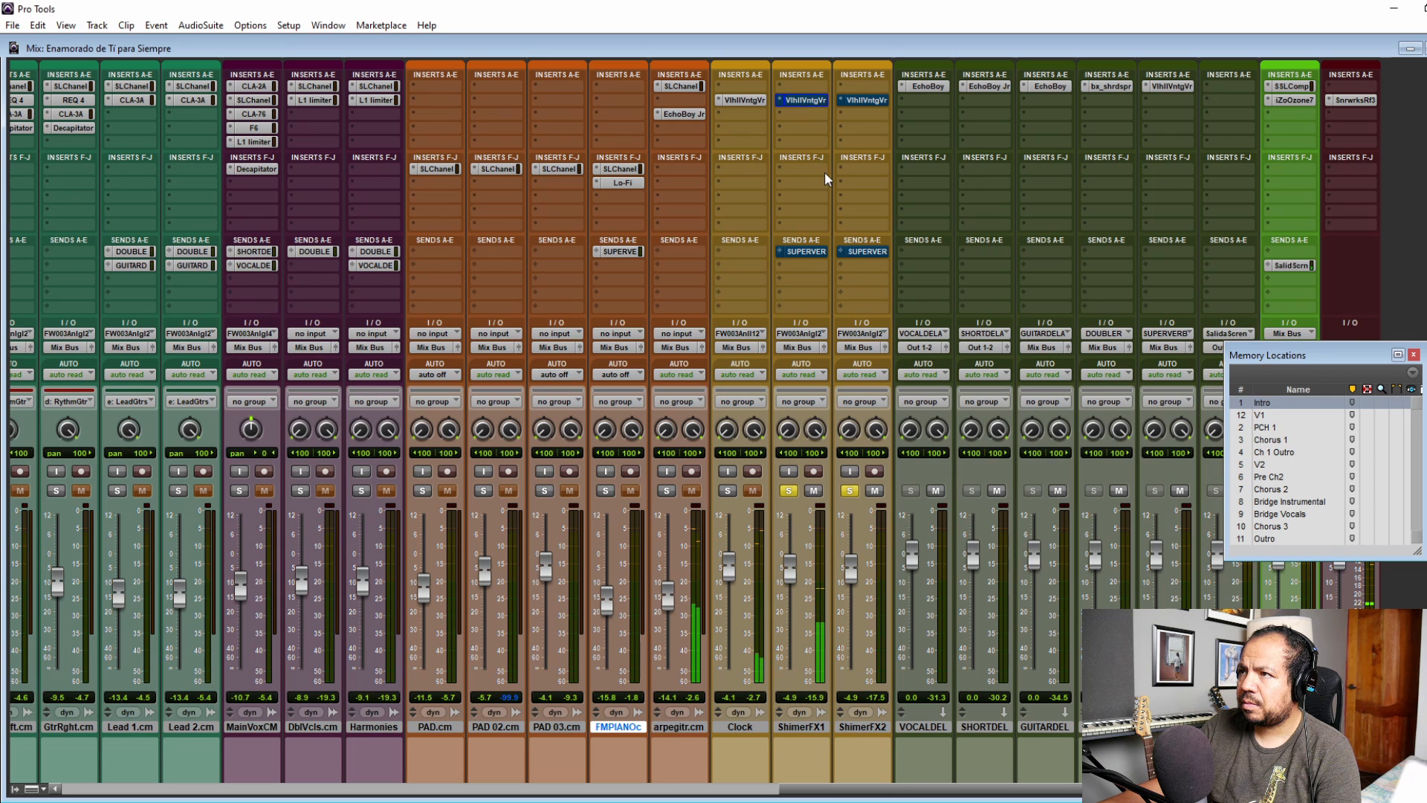
ctrl+click(807, 102)
ctrl+click(861, 102)
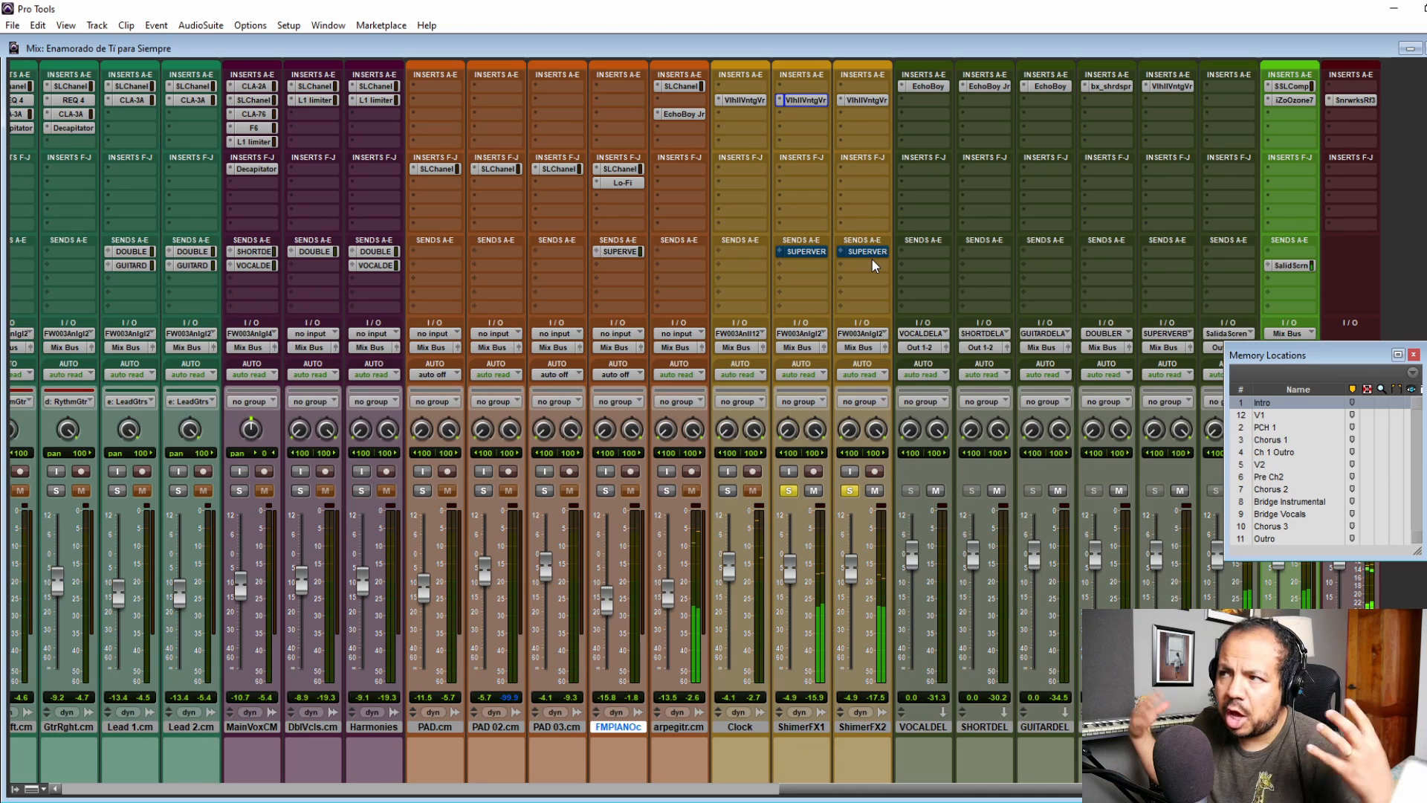
Reactivate the SUPERVERB sends on ShimerFX1 and ShimerFX2, listen to the result, stop playback, and unsolo both tracks.
ctrl+click(870, 251)
ctrl+click(810, 252)
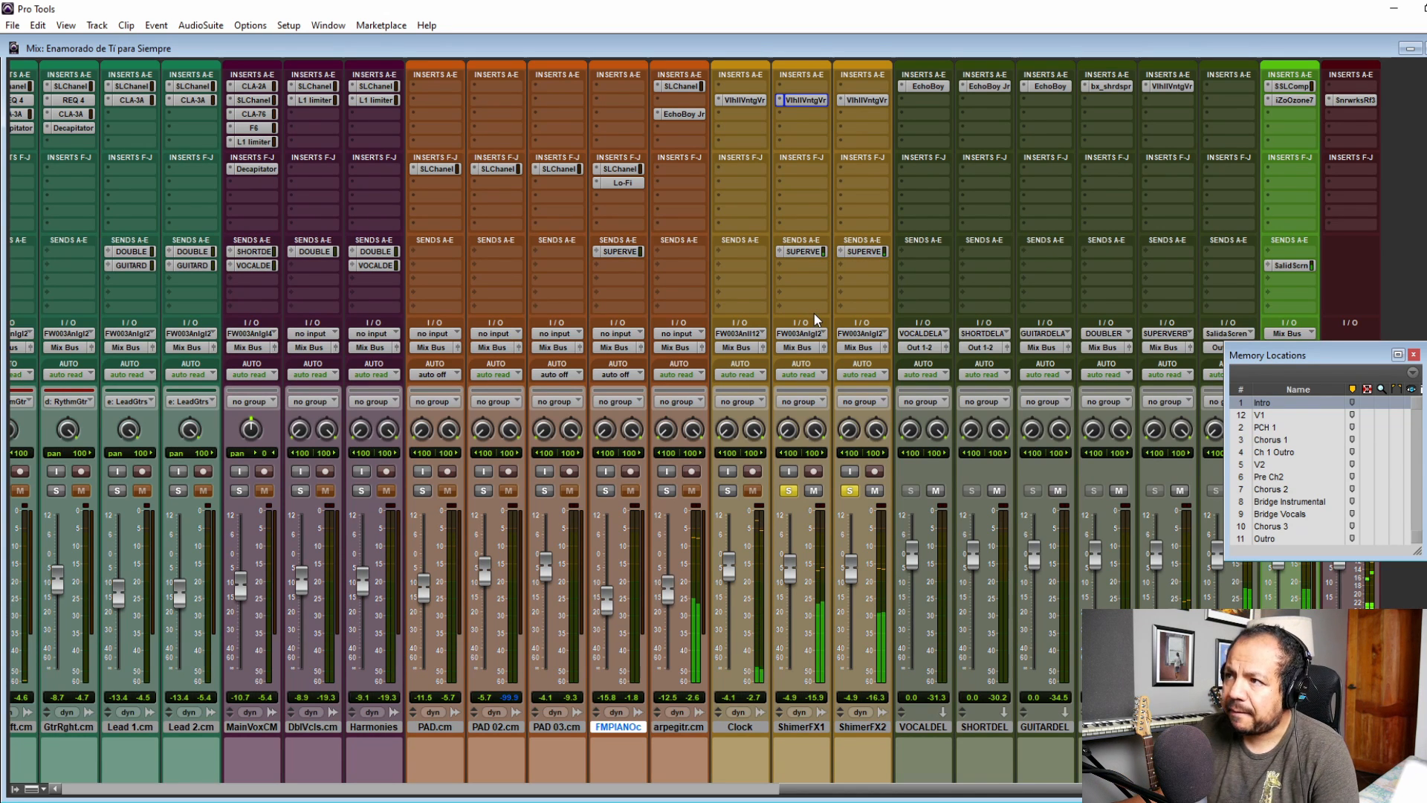
key(space)
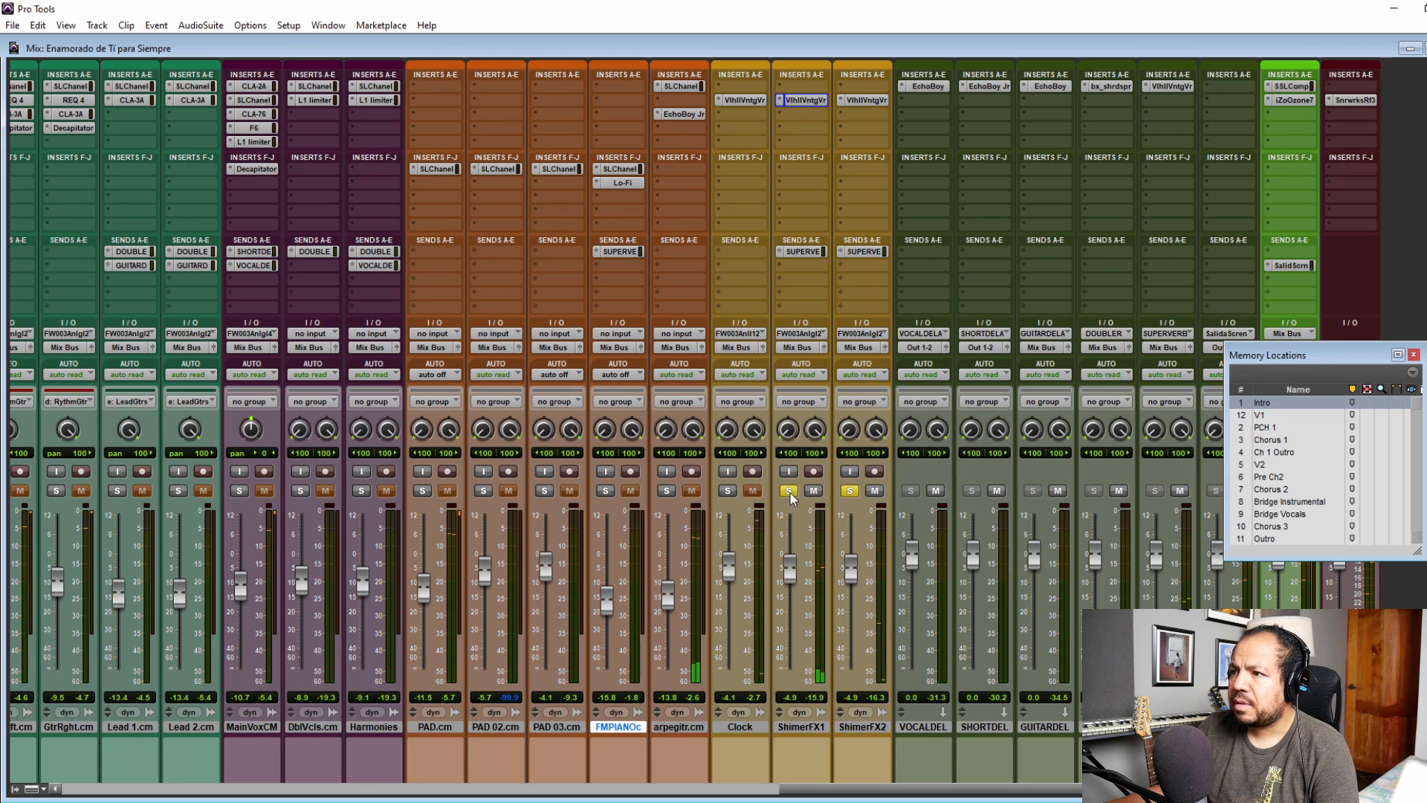
alt+click(790, 491)
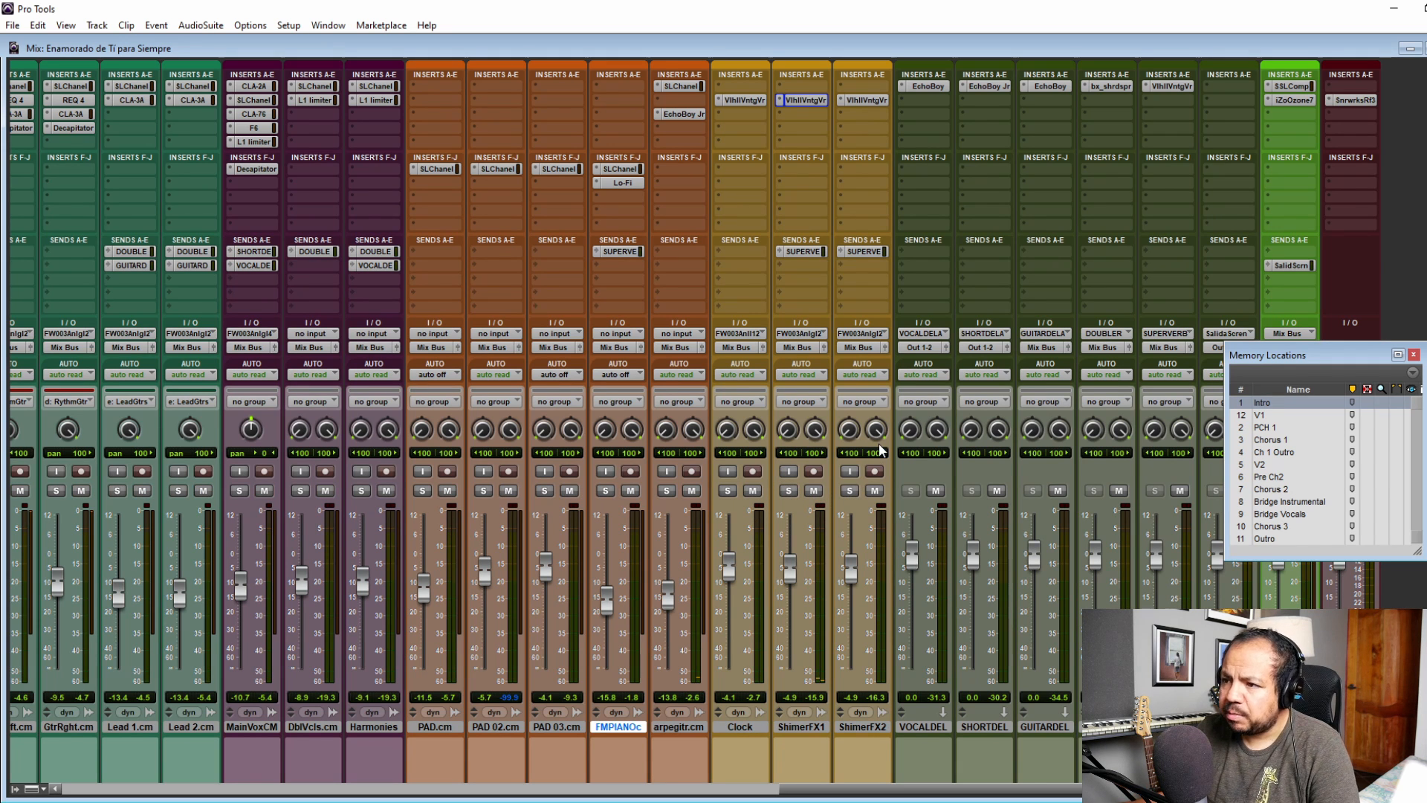